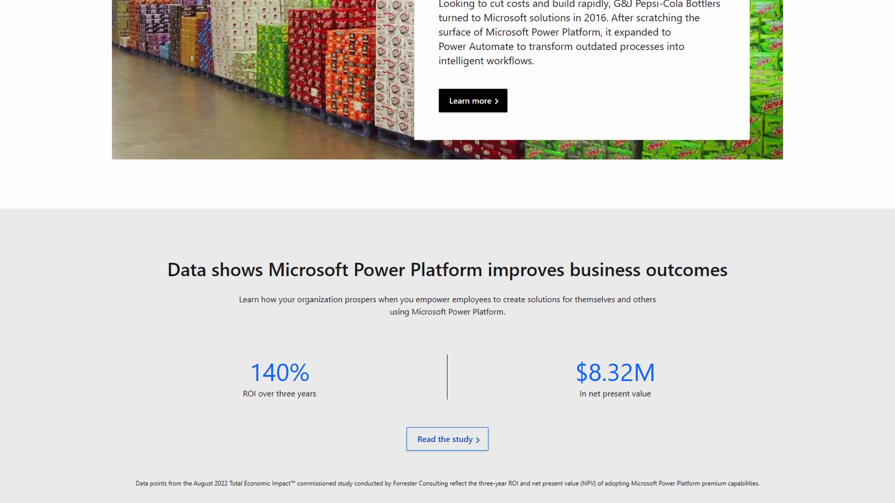
pyautogui.scroll(-3, 447, 252)
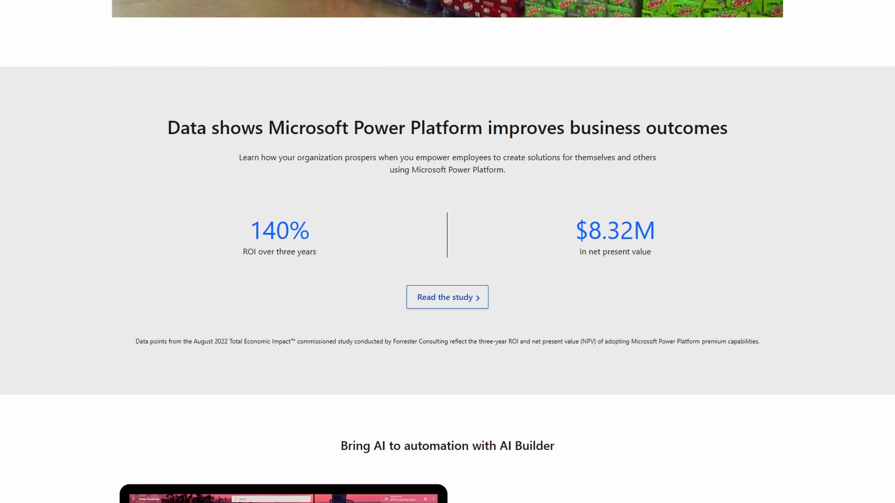
pyautogui.scroll(-3, 447, 251)
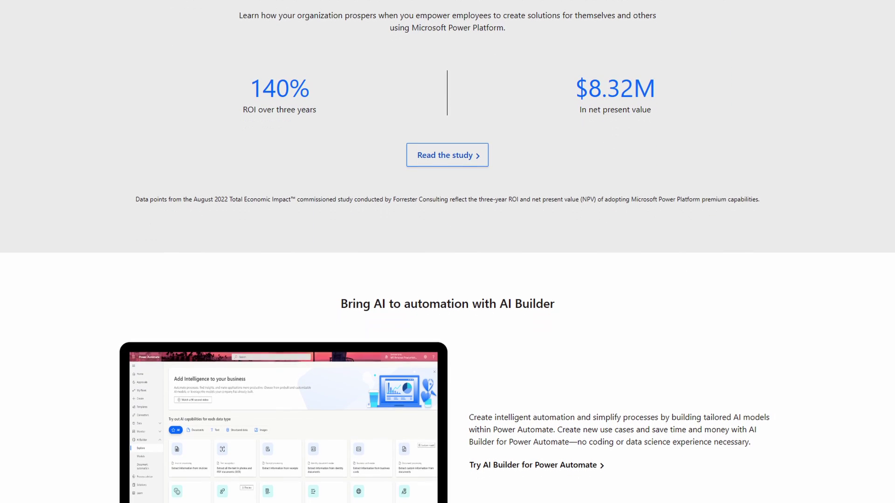
pyautogui.scroll(-3, 448, 252)
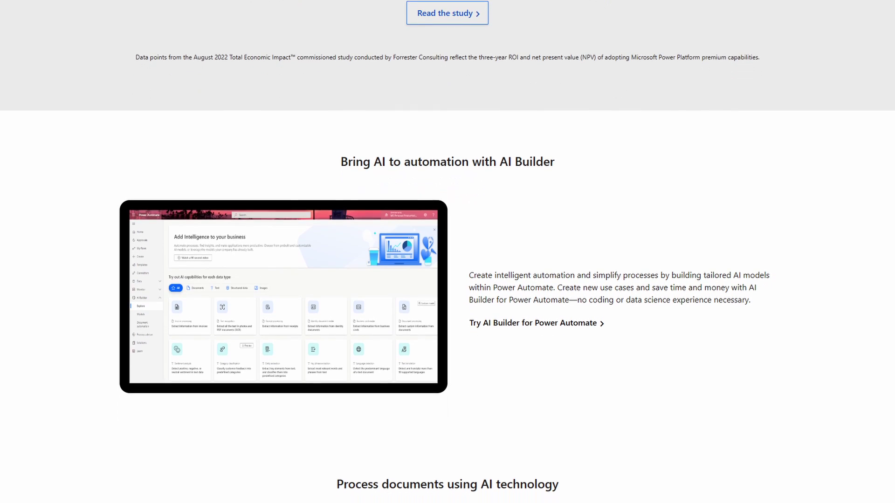
pyautogui.scroll(-2, 447, 252)
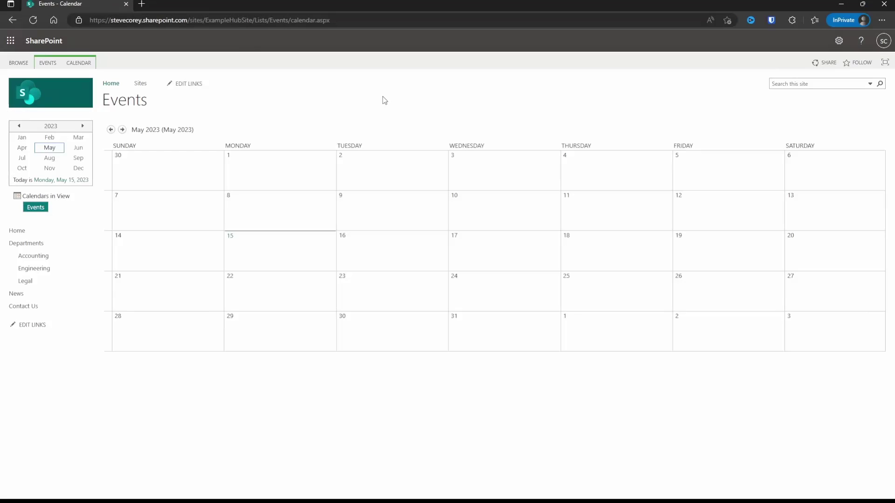
# Switch from the SharePoint calendar to Power Automate and open the page for creating a new flow
pyautogui.click(12, 43)
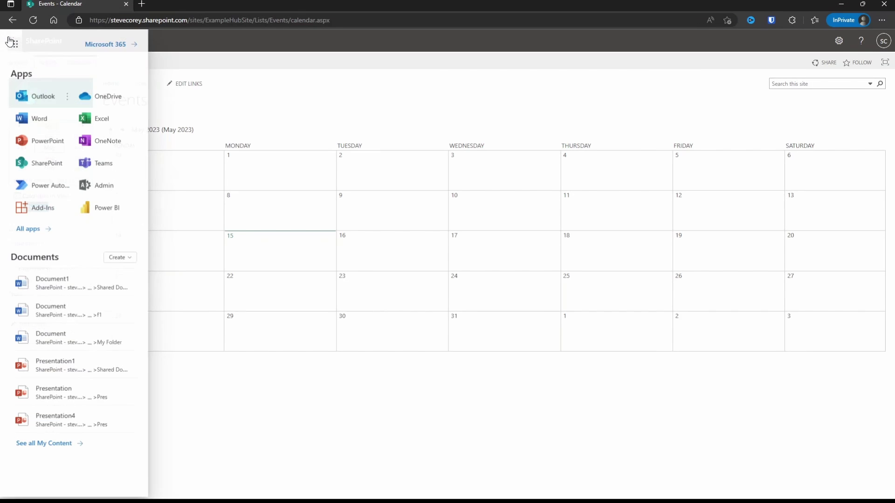
pyautogui.click(44, 187)
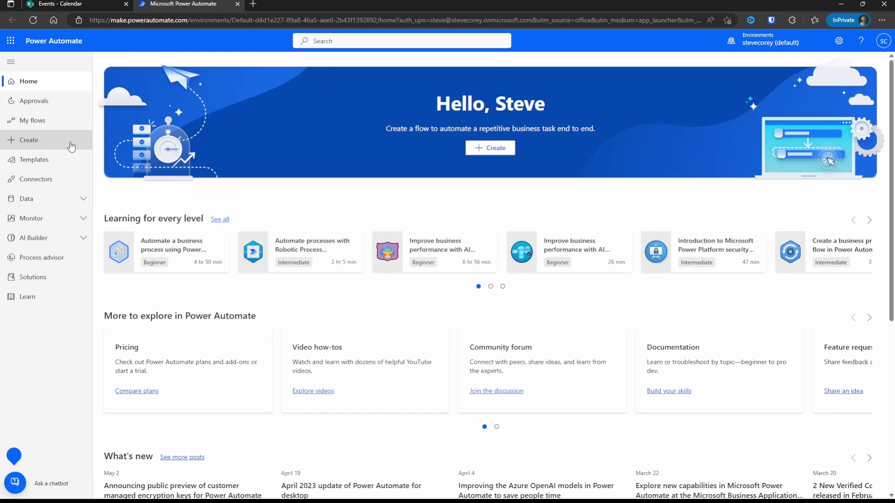
pyautogui.click(71, 147)
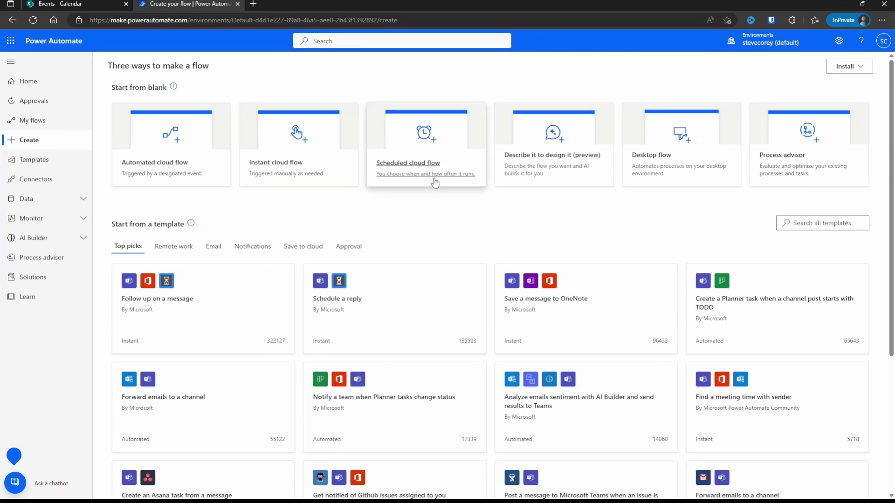
# Create an automated cloud flow named Vacation Requests with the SharePoint trigger When an item is created
pyautogui.click(162, 146)
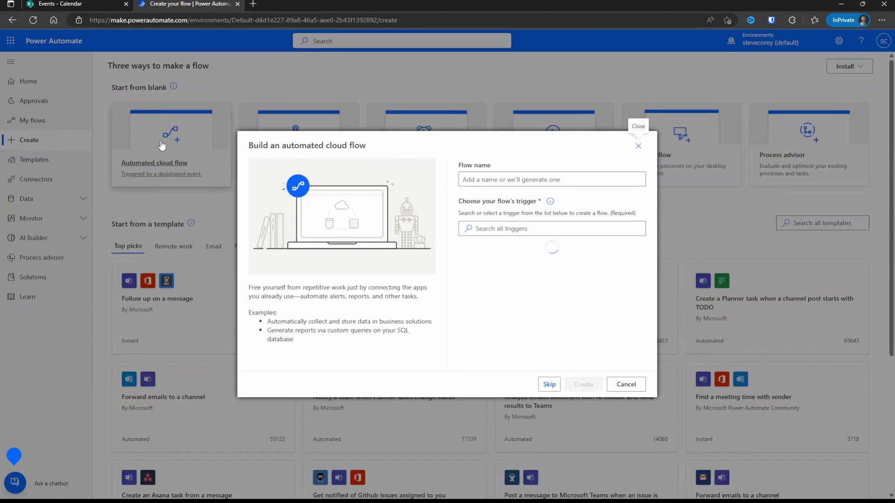
pyautogui.click(554, 182)
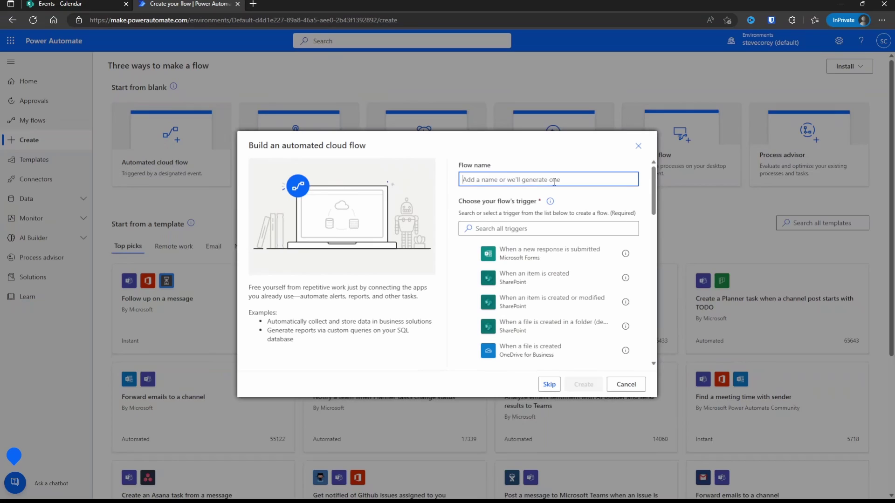
pyautogui.write('Vacation Requests')
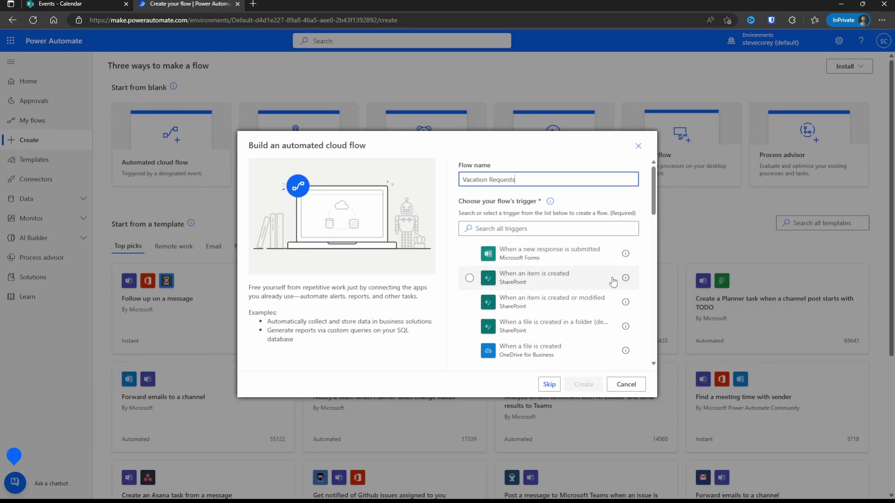
pyautogui.scroll(-3, 601, 294)
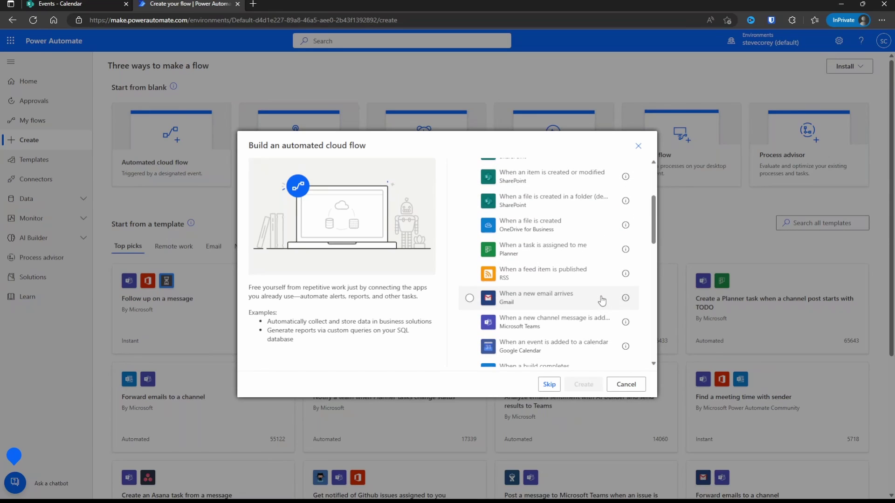
pyautogui.scroll(3, 602, 301)
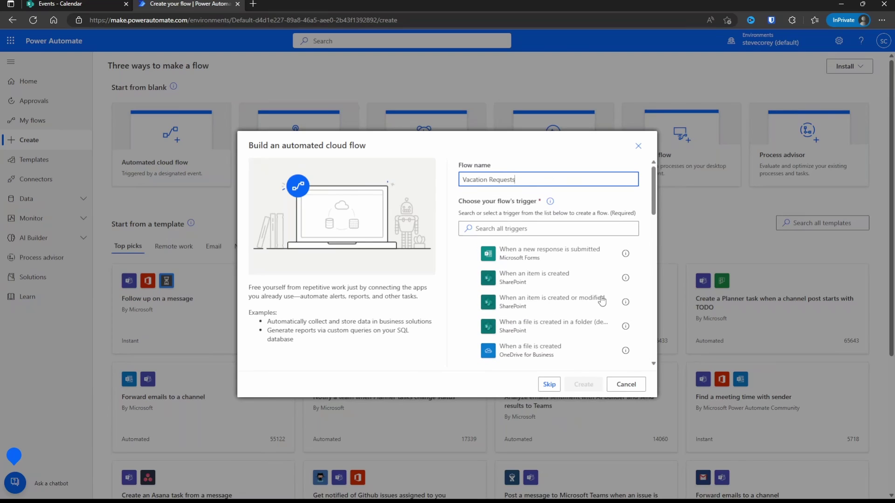
pyautogui.click(468, 278)
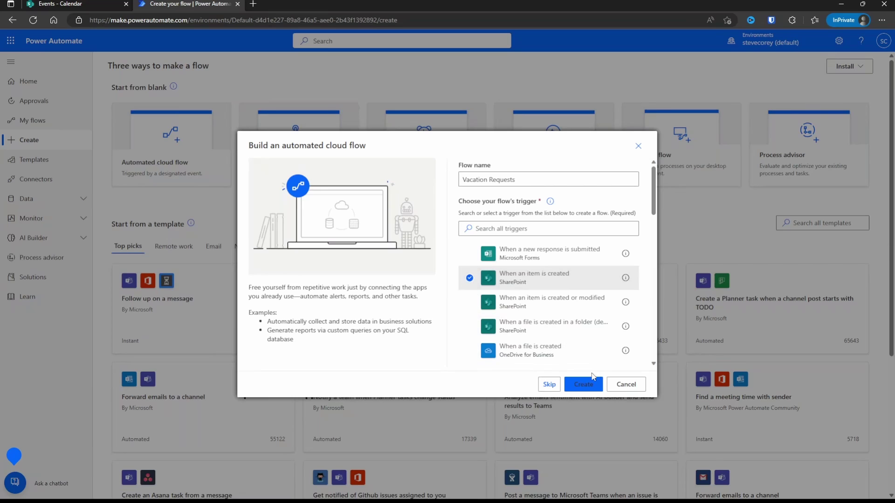
pyautogui.click(585, 384)
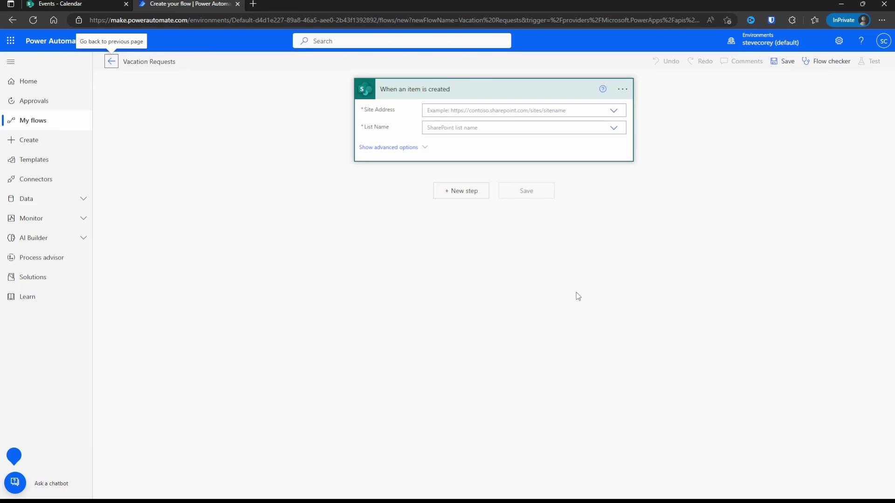
# Set the trigger's site address to the Demo Hub site and enter Events as a custom list name
pyautogui.click(577, 294)
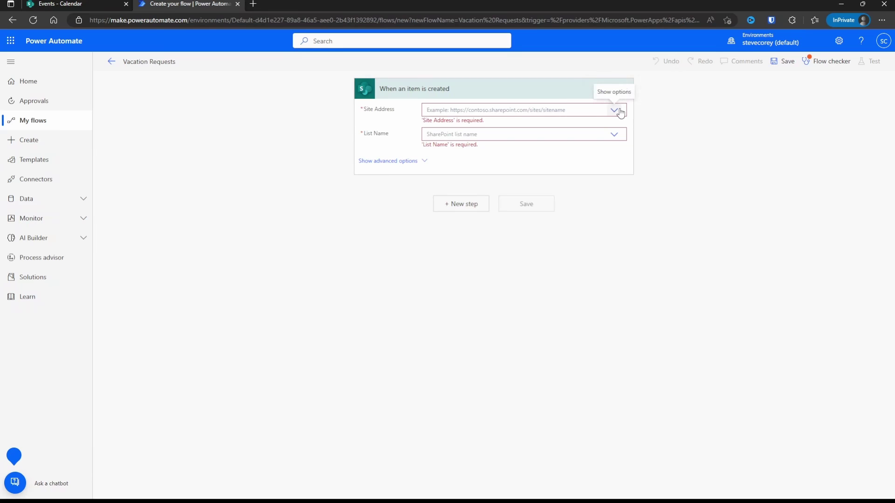
pyautogui.click(621, 113)
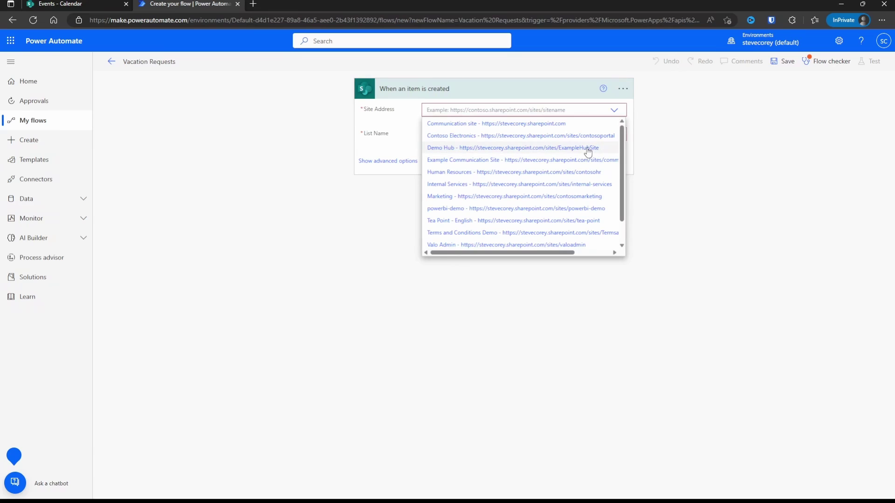
pyautogui.click(588, 148)
pyautogui.click(613, 130)
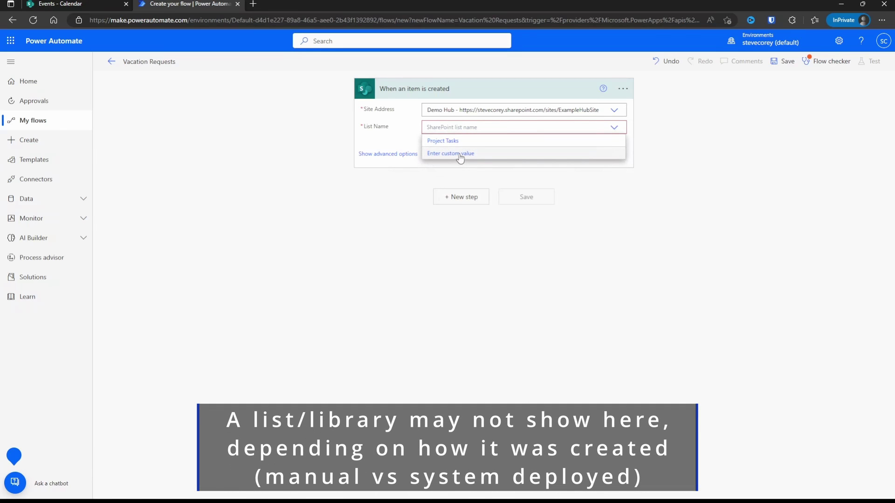
pyautogui.click(460, 154)
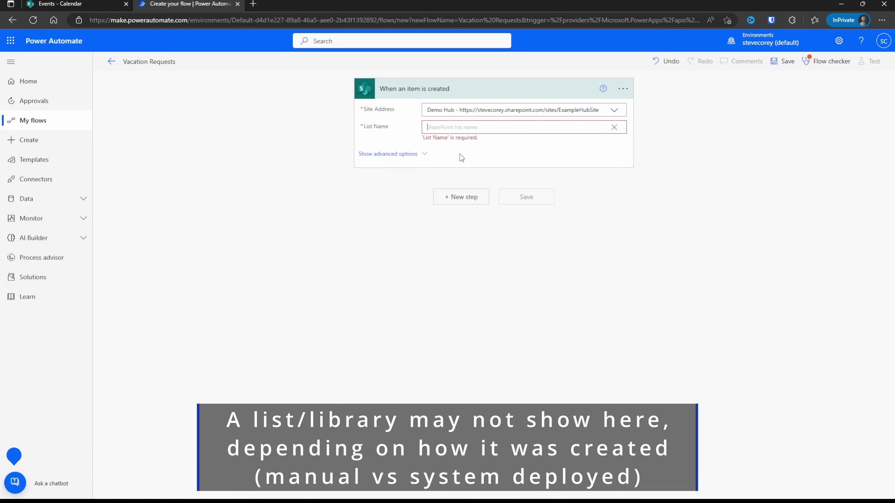
pyautogui.write('Events')
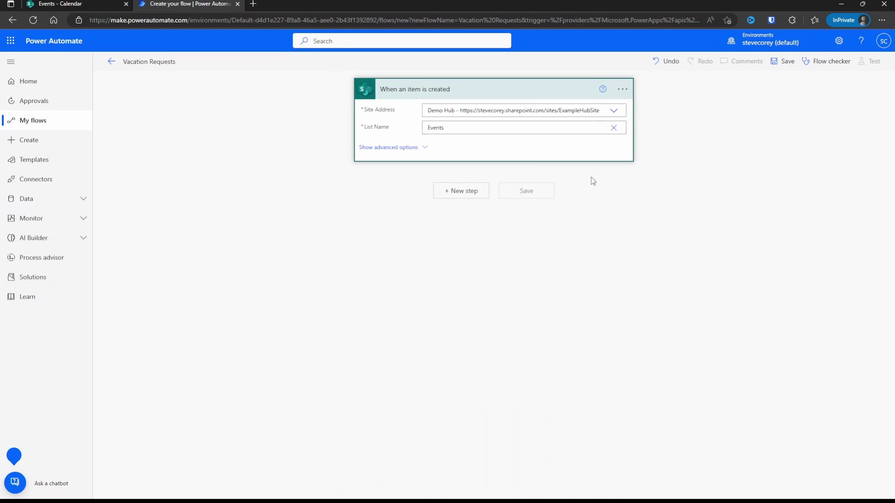
pyautogui.click(591, 177)
pyautogui.click(564, 150)
# Add a new step below the trigger and look through the Built-in, Standard, Premium, Custom and clipboard operations
pyautogui.click(464, 195)
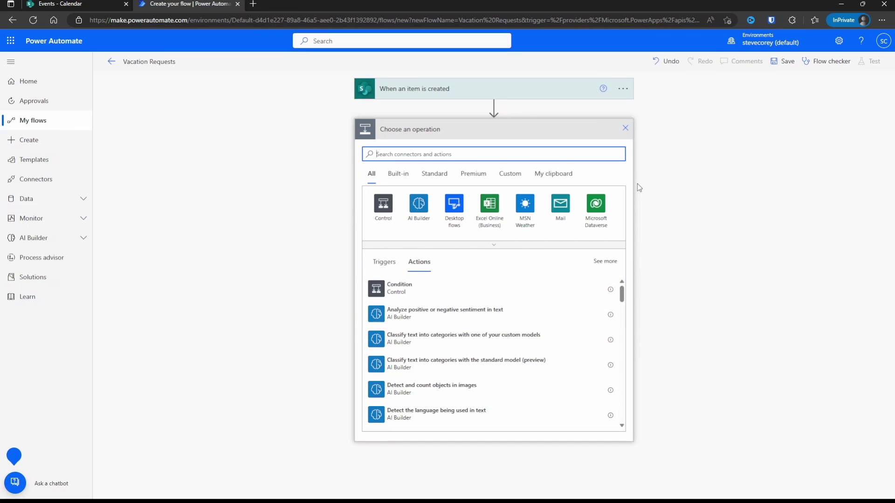
pyautogui.click(398, 173)
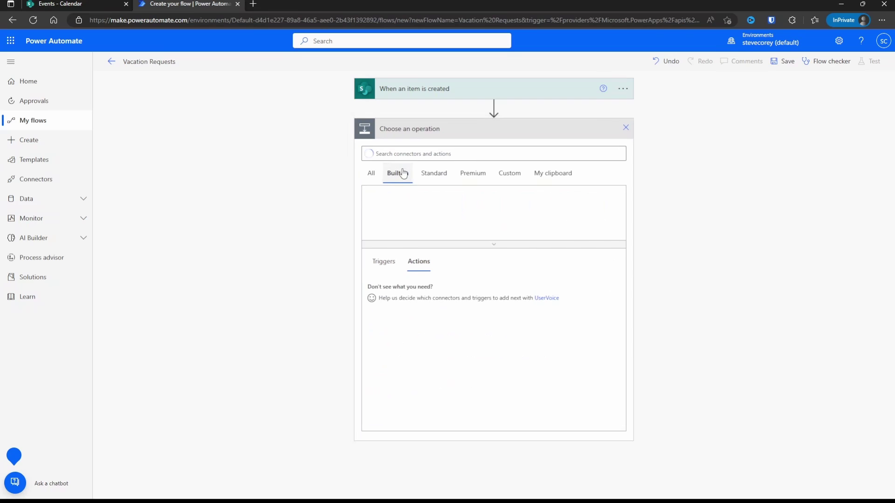
pyautogui.click(438, 175)
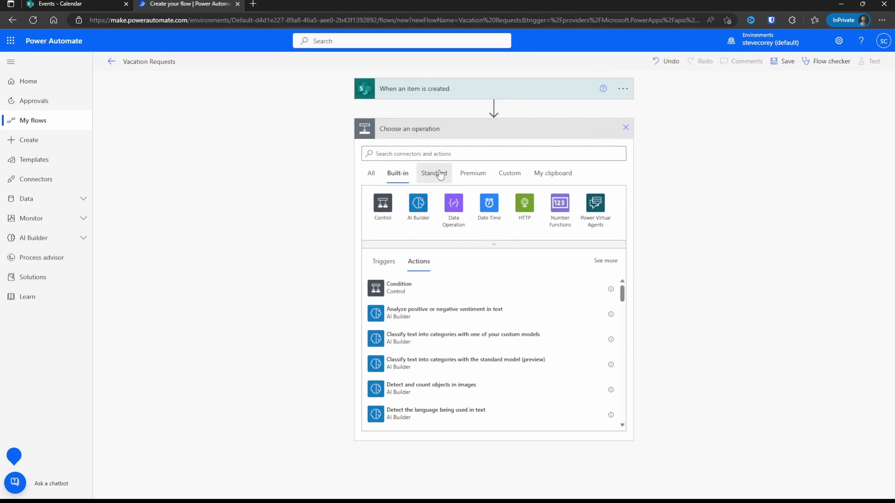
pyautogui.click(473, 177)
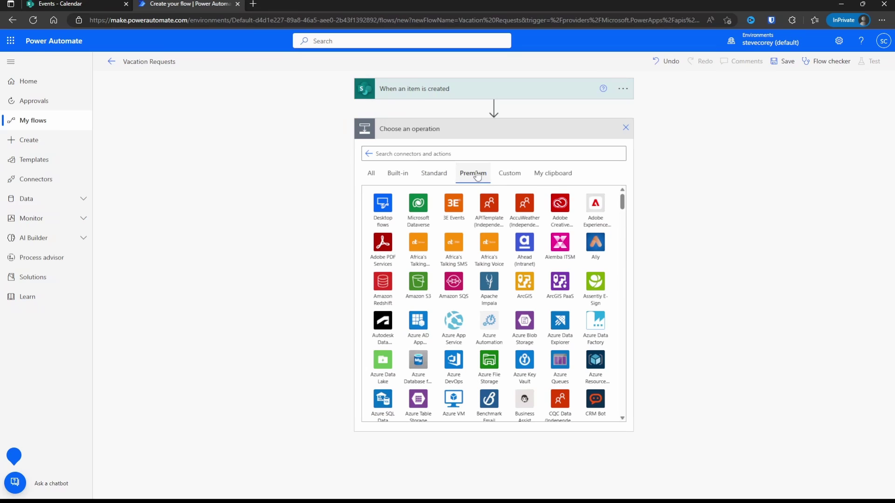
pyautogui.click(513, 176)
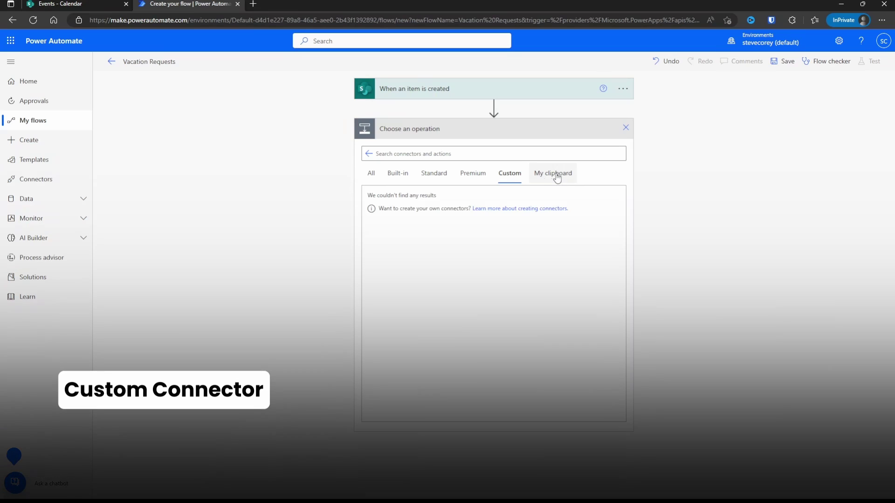
pyautogui.click(556, 175)
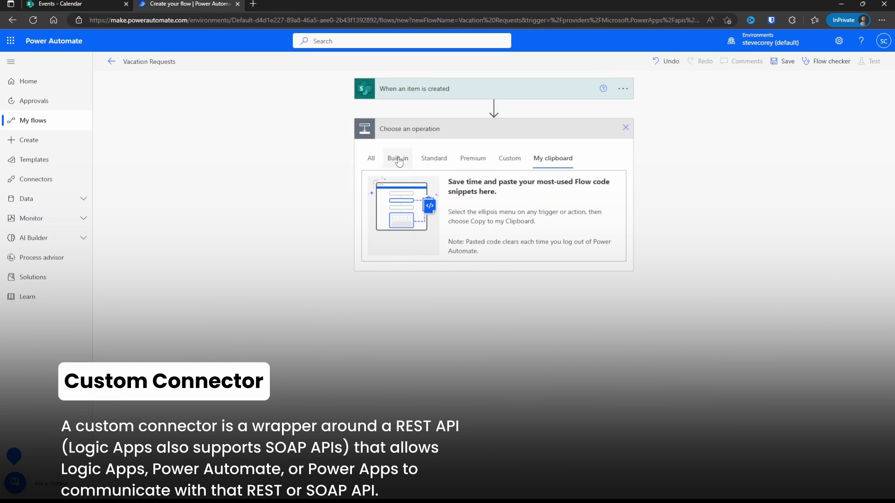
pyautogui.click(371, 159)
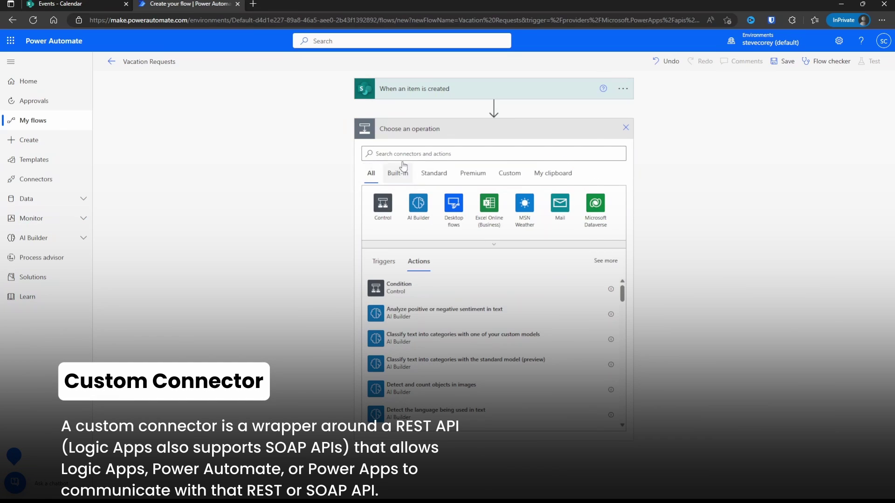
# Find and add the Start and wait for an approval action, with approval type Approve/Reject - First to respond
pyautogui.click(418, 153)
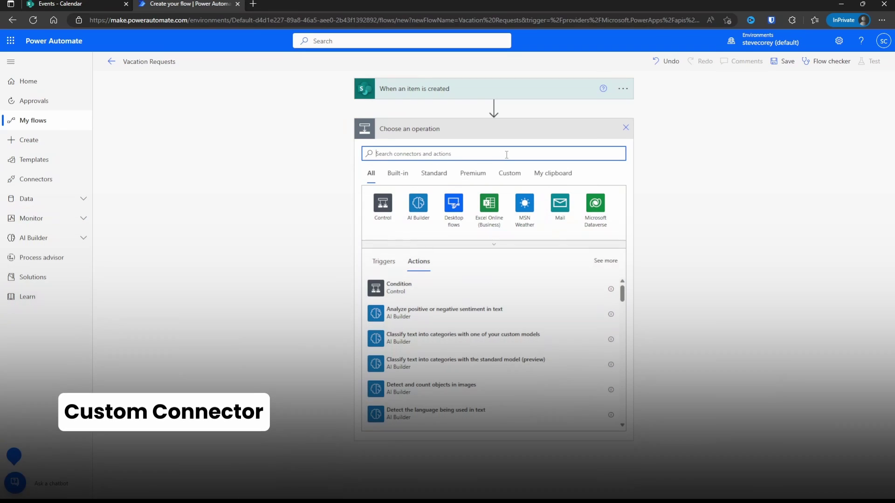
pyautogui.write('apr')
pyautogui.write('roval')
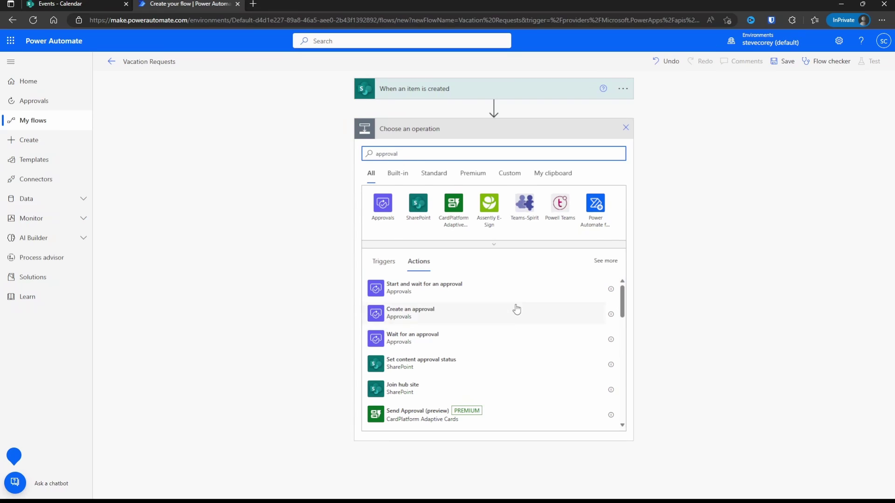
pyautogui.click(454, 289)
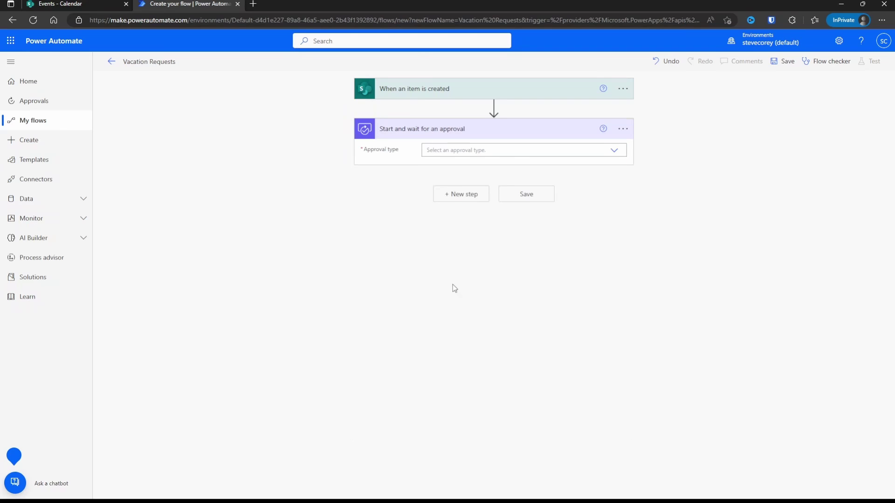
pyautogui.click(618, 151)
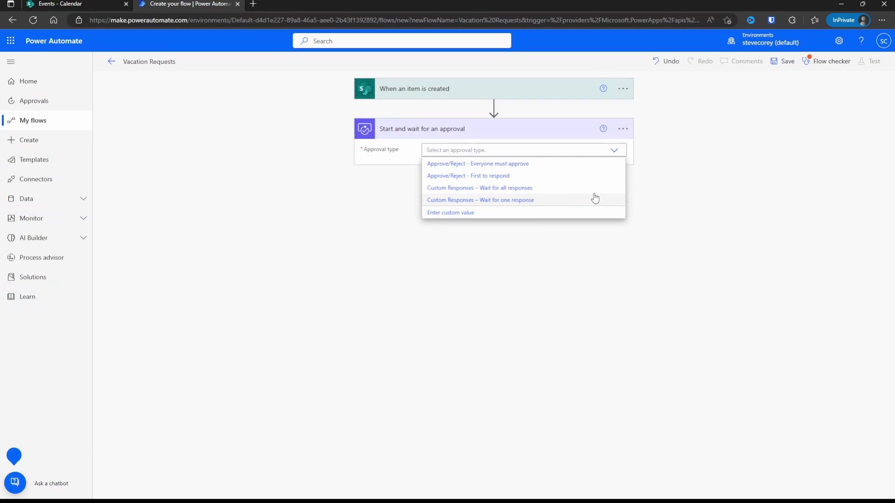
pyautogui.click(562, 177)
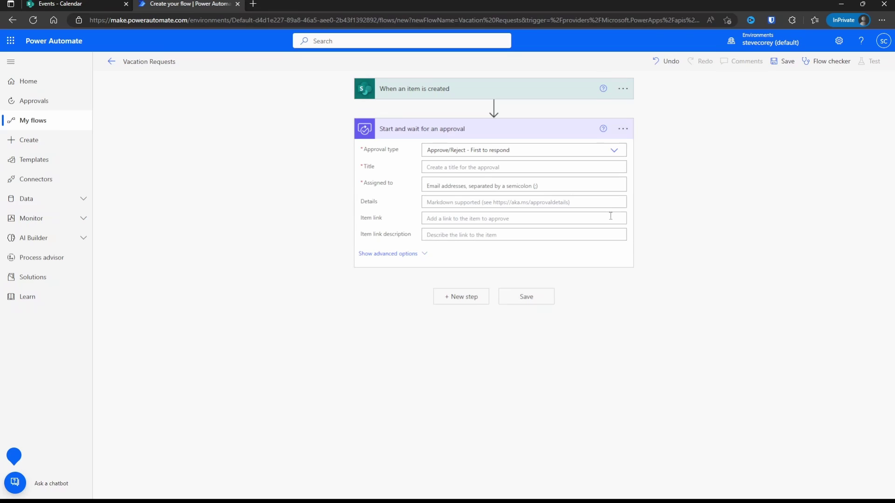
# Set the approval title to "Vacation Request from" followed by the Created By DisplayName dynamic value
pyautogui.click(571, 167)
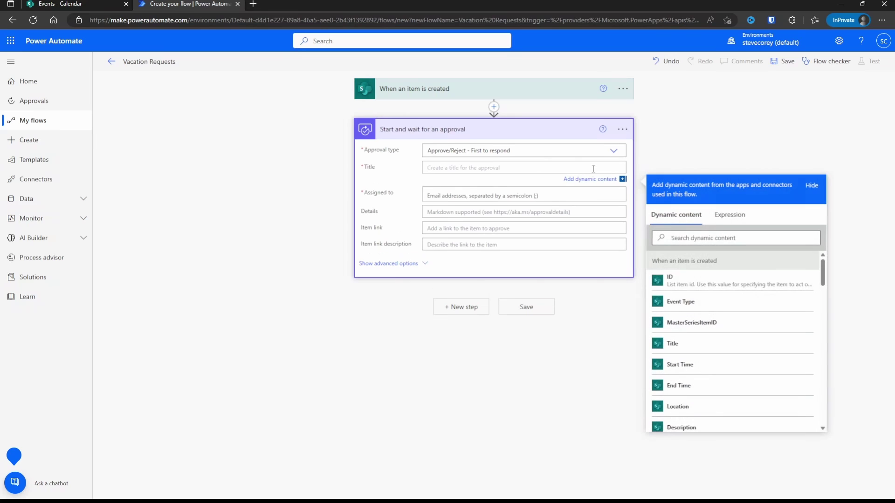
pyautogui.write('Vacation Request')
pyautogui.write('from')
pyautogui.moveTo(822, 269); pyautogui.dragTo(824, 282)
pyautogui.scroll(-3, 778, 316)
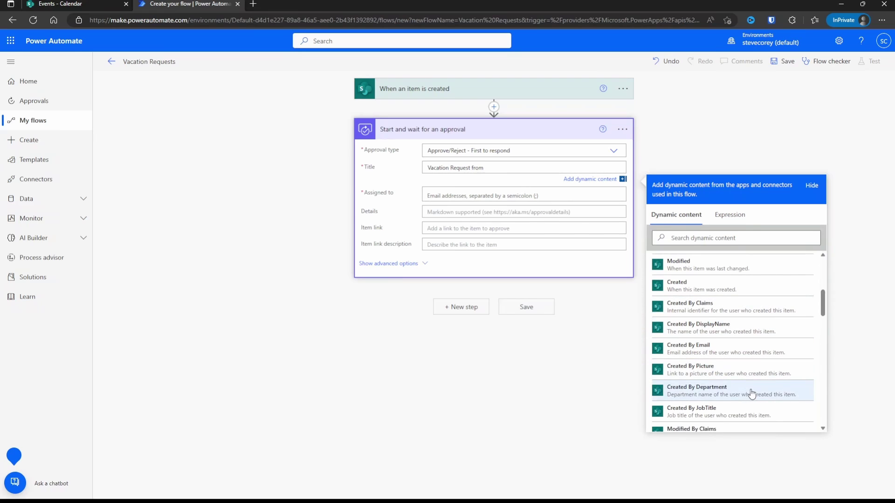
pyautogui.click(747, 330)
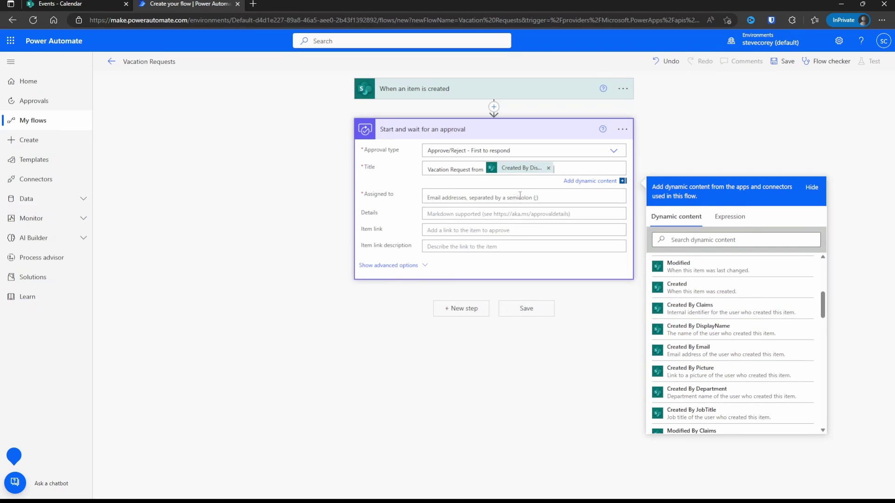
# Assign the approval to the approver found by first name and set its details to the Description dynamic value
pyautogui.click(471, 197)
pyautogui.write('adele')
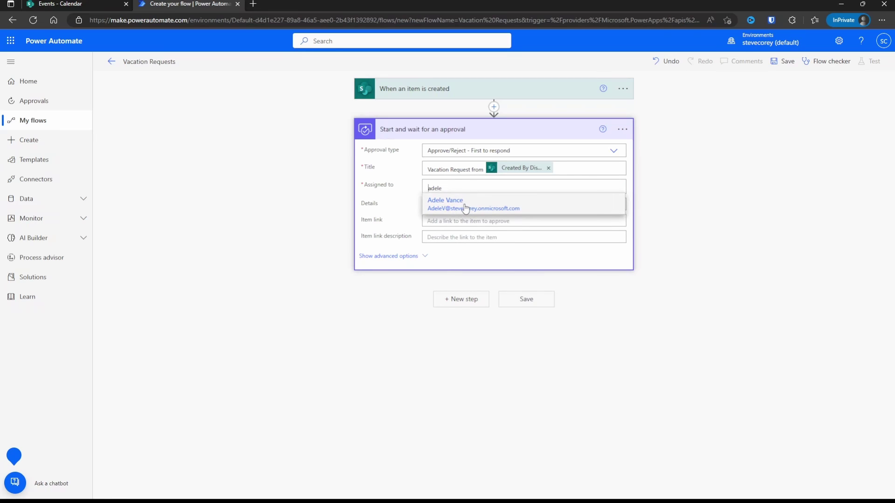
pyautogui.click(465, 206)
pyautogui.click(501, 213)
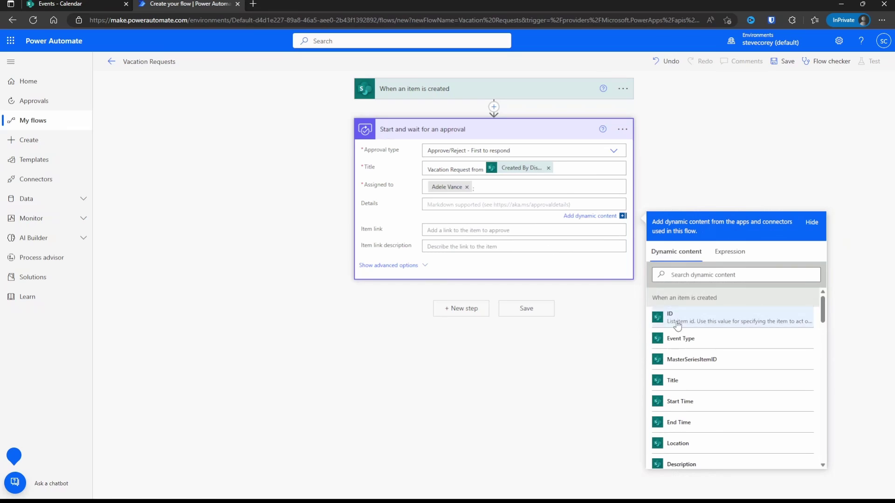
pyautogui.scroll(-1, 728, 356)
pyautogui.scroll(-1, 728, 356)
pyautogui.click(718, 356)
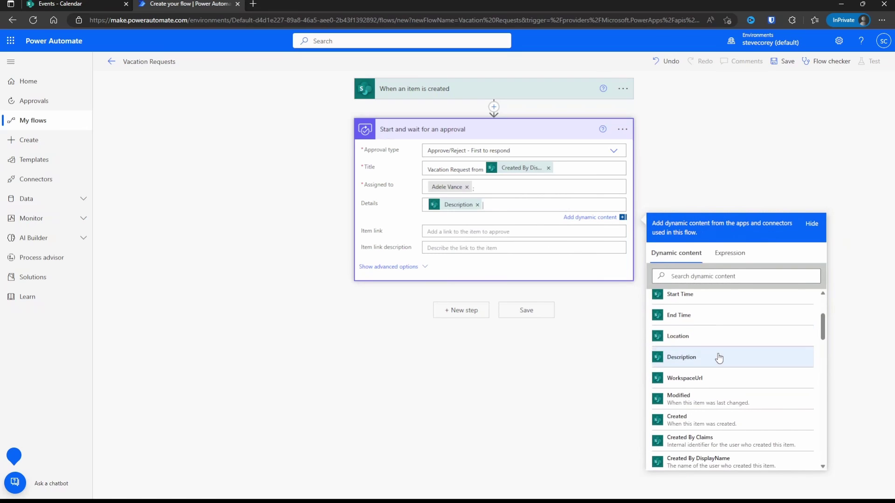
# Set the approval's item link to the Link to item dynamic value and its item link description to Title
pyautogui.click(512, 231)
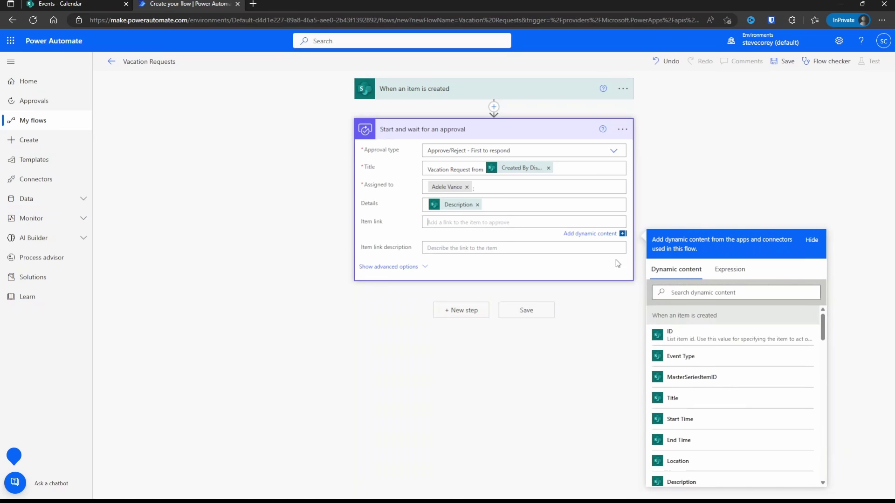
pyautogui.click(705, 291)
pyautogui.write('link')
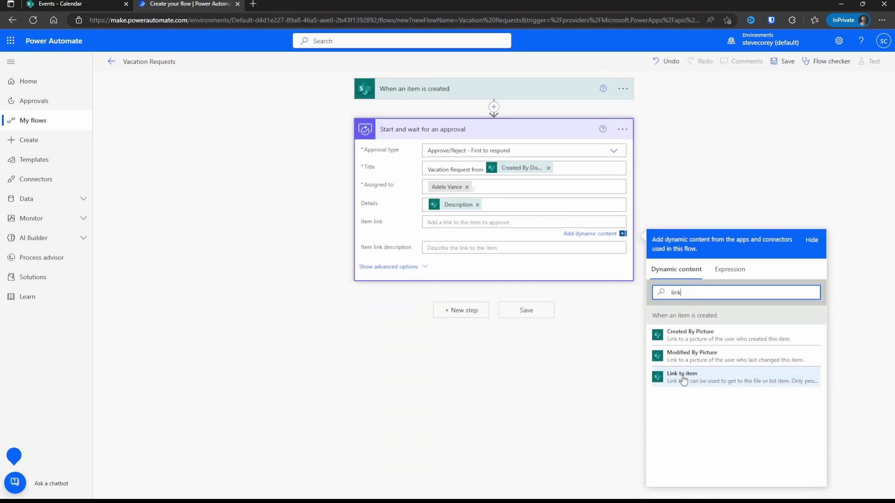
pyautogui.click(683, 379)
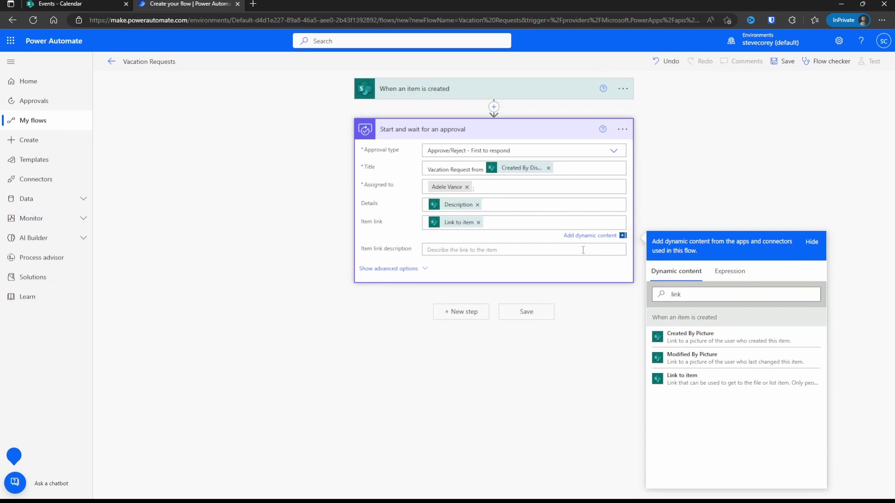
pyautogui.click(583, 250)
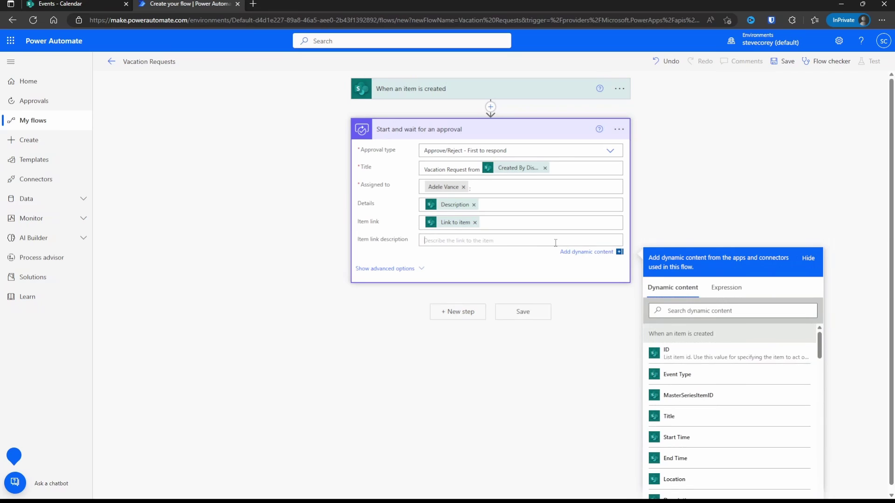
pyautogui.click(696, 415)
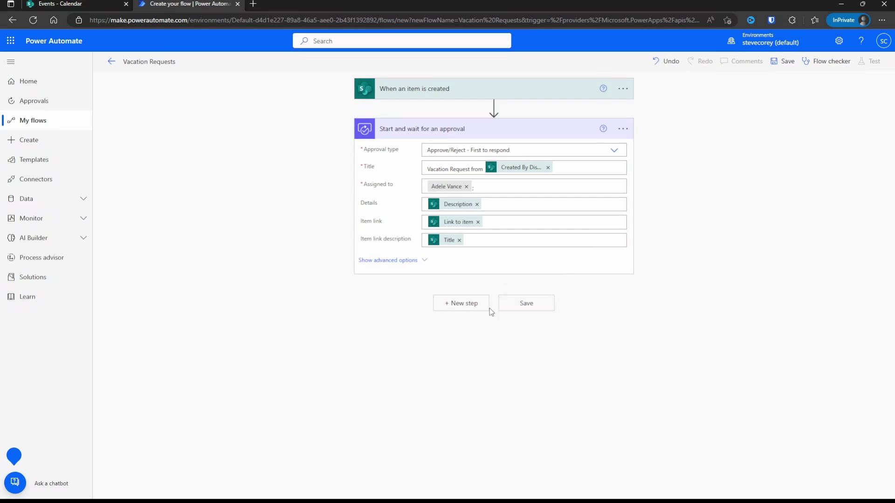
# Add a Condition control as a new step below the approval action
pyautogui.click(458, 305)
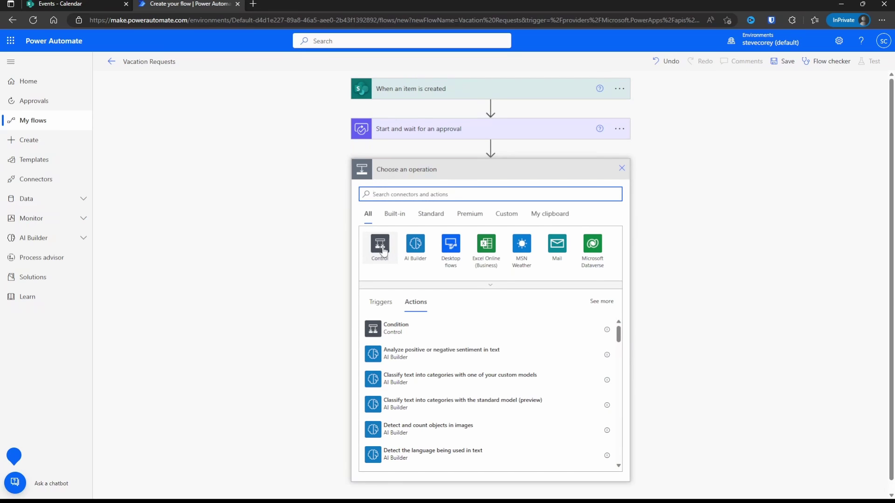
pyautogui.click(381, 246)
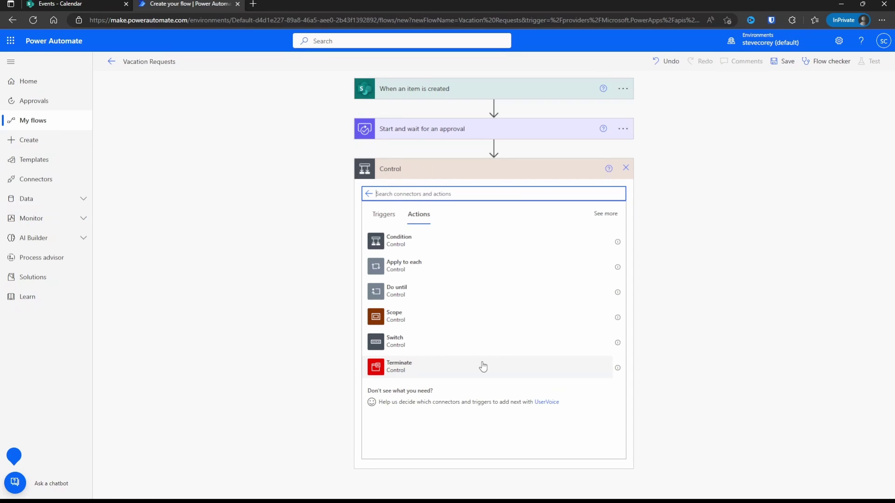
pyautogui.click(408, 246)
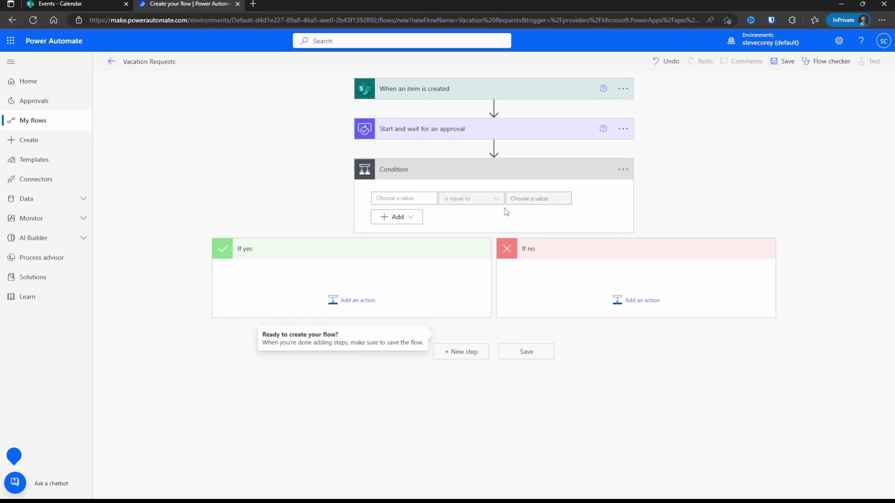
# Set the condition so that the approval's Outcome dynamic value is equal to Approve
pyautogui.click(416, 196)
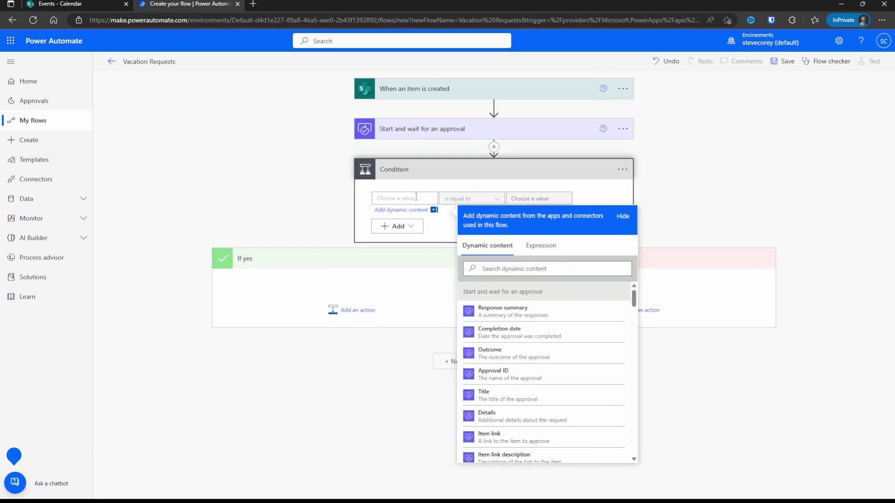
pyautogui.click(524, 356)
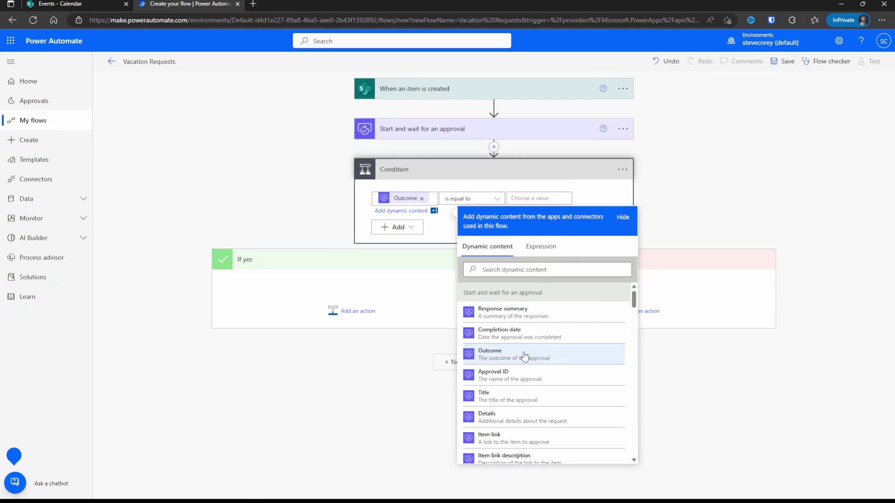
pyautogui.click(533, 180)
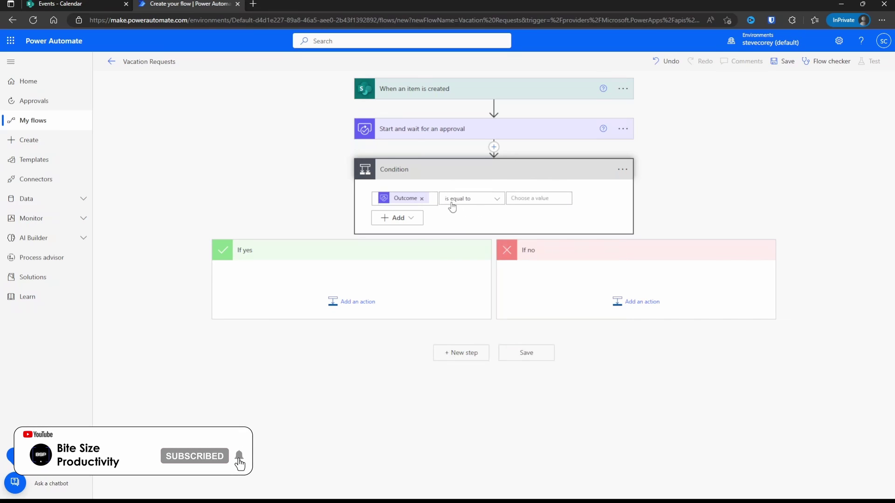
pyautogui.click(557, 198)
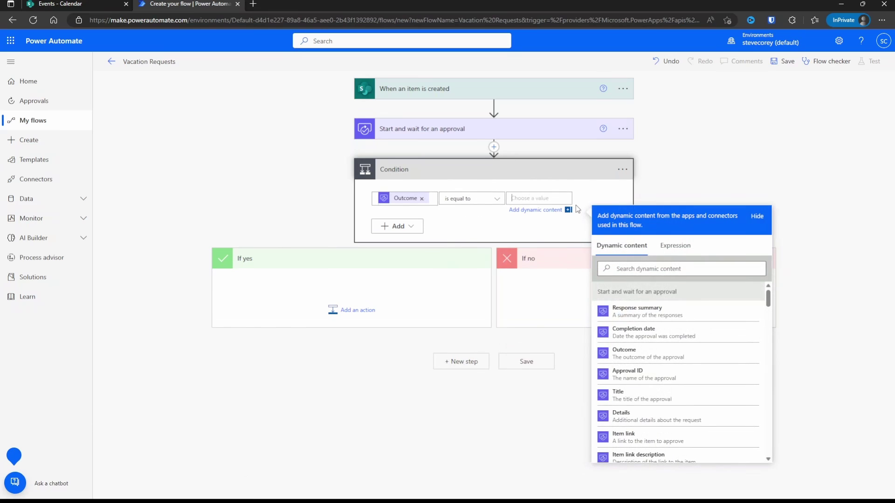
pyautogui.write('Approve')
pyautogui.click(483, 224)
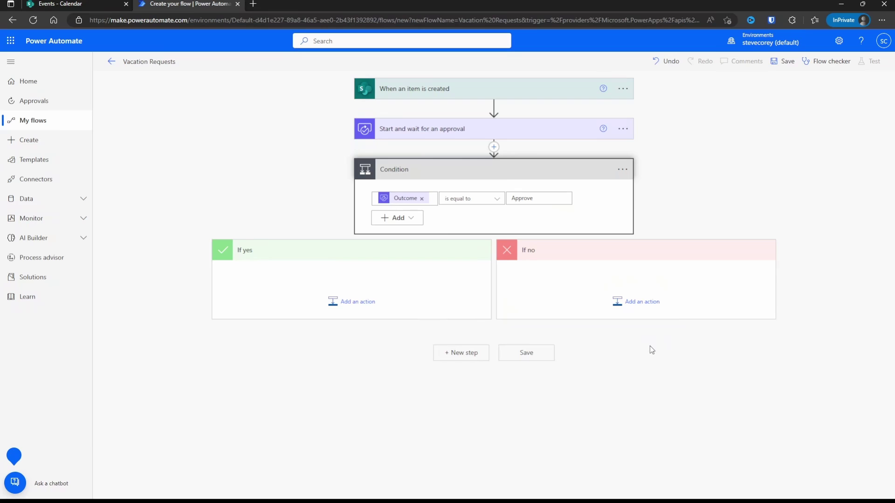
# Find and add the Office 365 Outlook action Send an email (V2) in the If yes branch
pyautogui.click(368, 303)
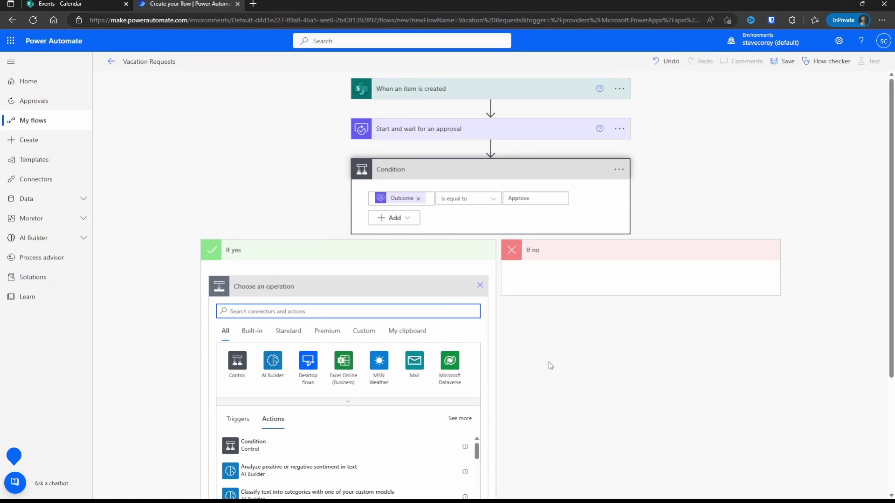
pyautogui.scroll(-1, 503, 339)
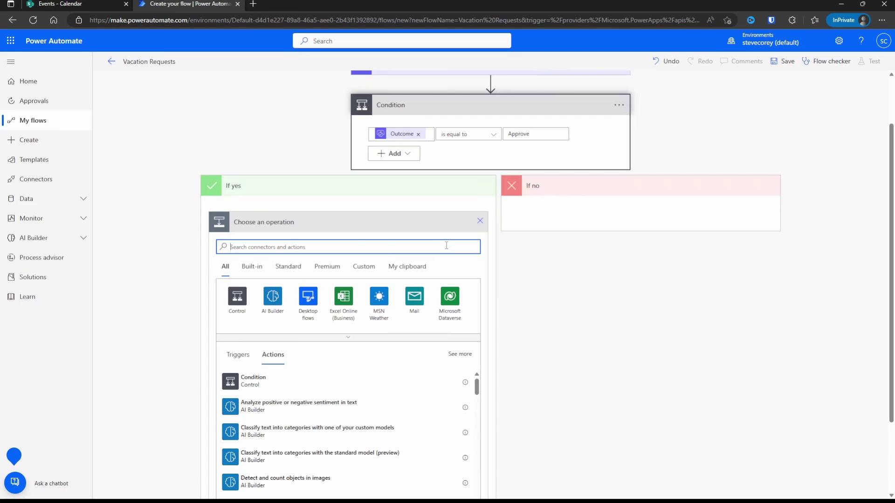
pyautogui.write('send an email')
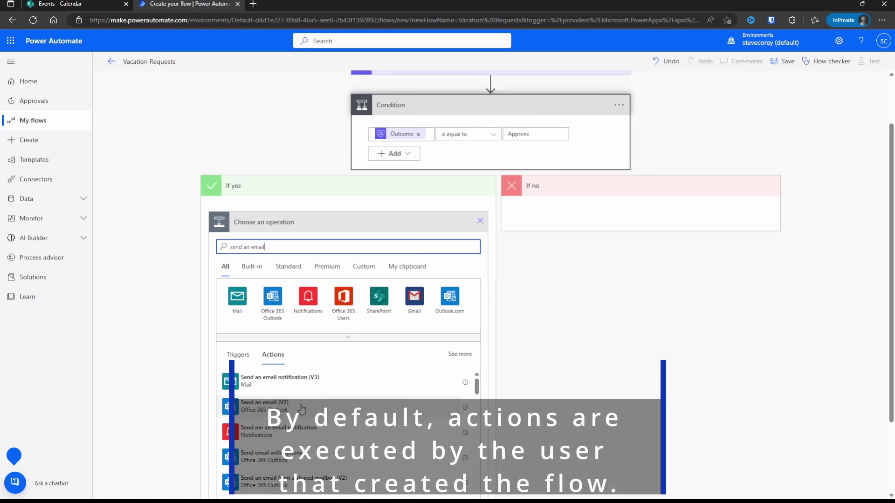
pyautogui.click(302, 408)
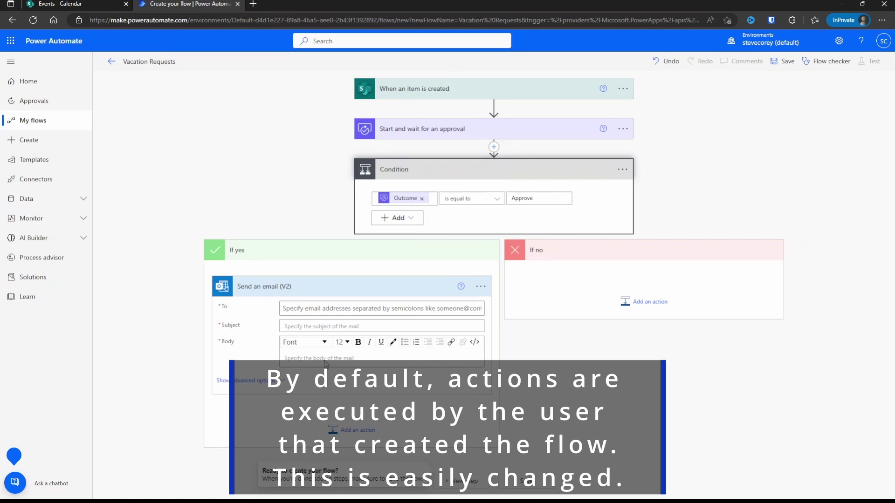
# Set the email's recipient to the Created By Email dynamic value
pyautogui.click(378, 306)
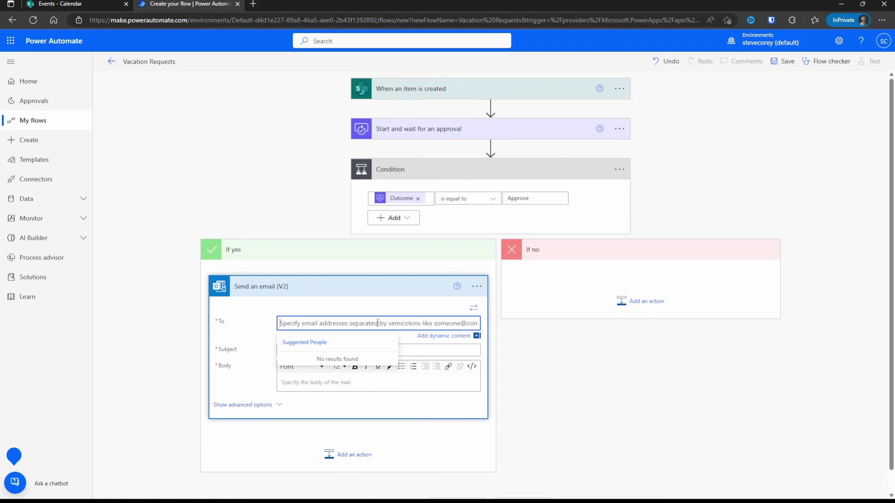
pyautogui.click(442, 339)
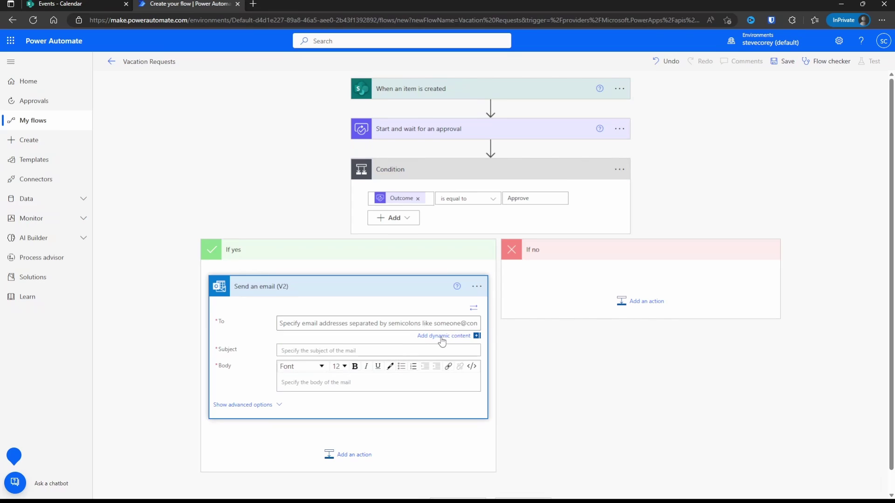
pyautogui.scroll(-2, 480, 383)
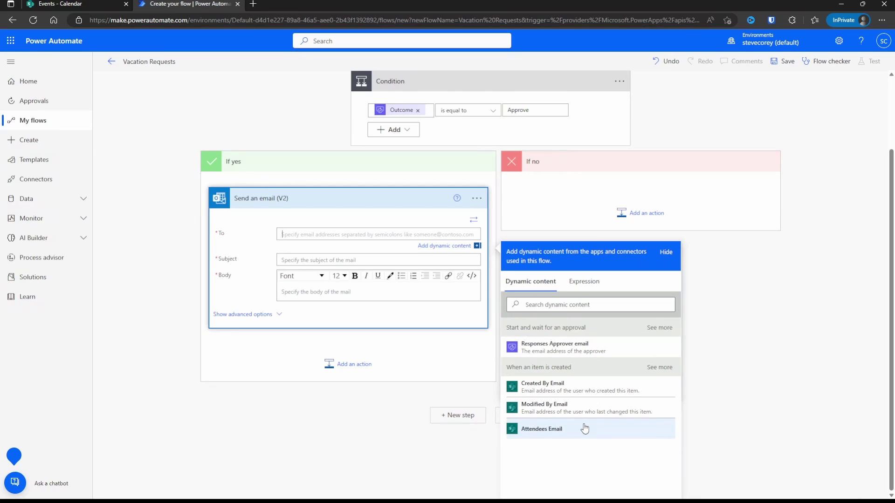
pyautogui.click(580, 393)
# Enter "Vacation approved" as the email subject and "Enjoy your vacation!" as its body
pyautogui.click(346, 266)
pyautogui.write('Va')
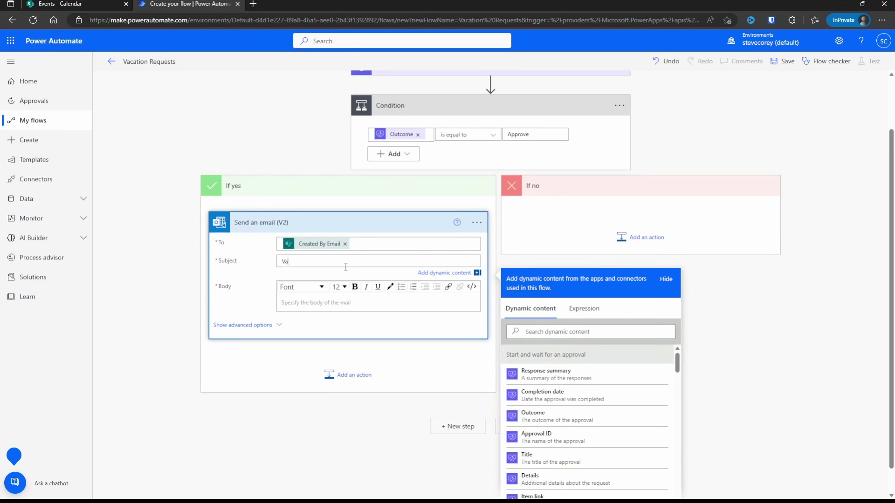
pyautogui.write('cation approved')
pyautogui.click(379, 304)
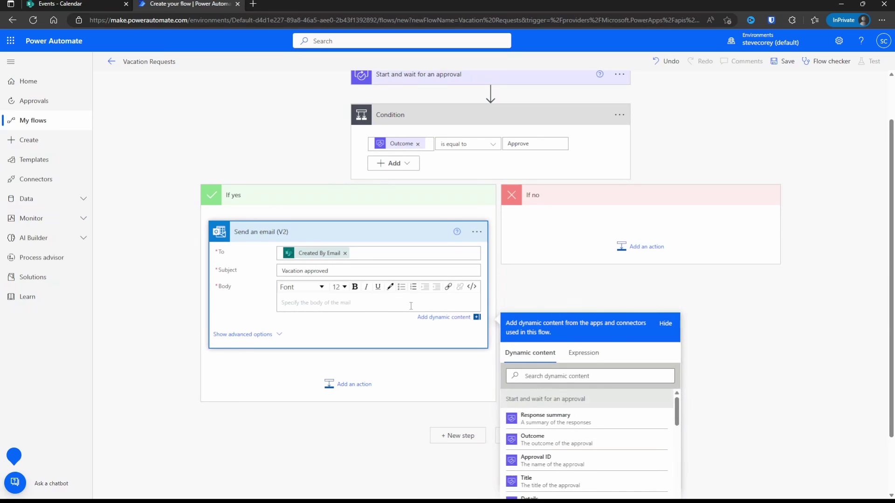
pyautogui.write('Enjoy your vacation!')
pyautogui.click(560, 294)
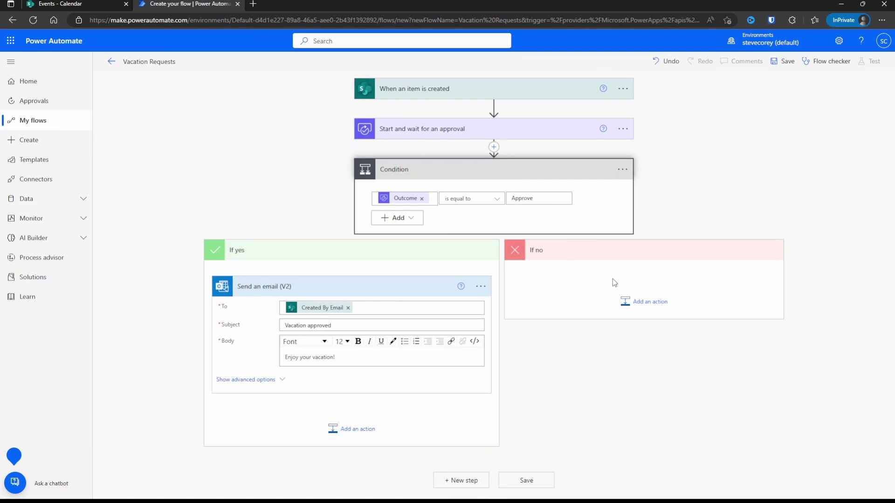
# Find and add the SharePoint Delete item action in the If no branch
pyautogui.click(652, 303)
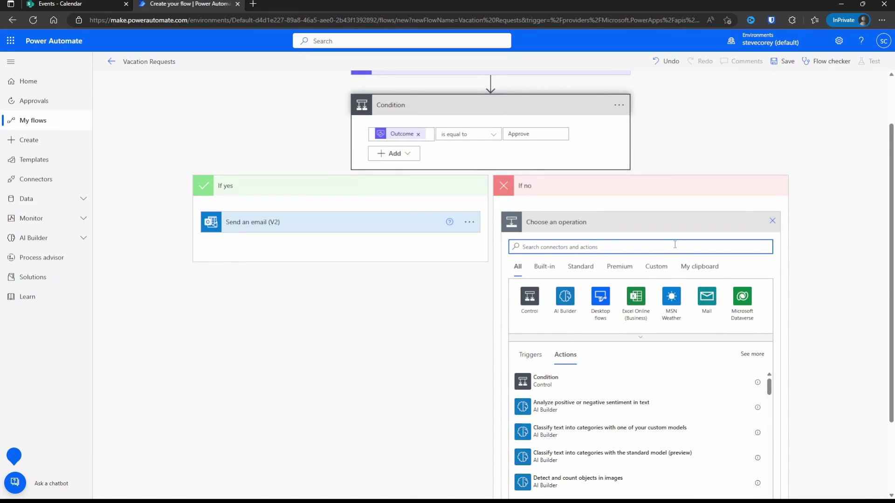
pyautogui.write('delete list item')
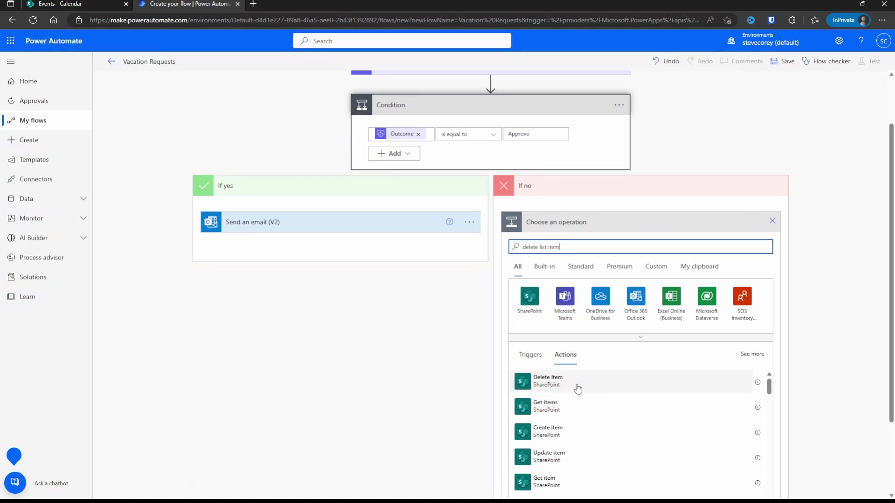
pyautogui.click(578, 388)
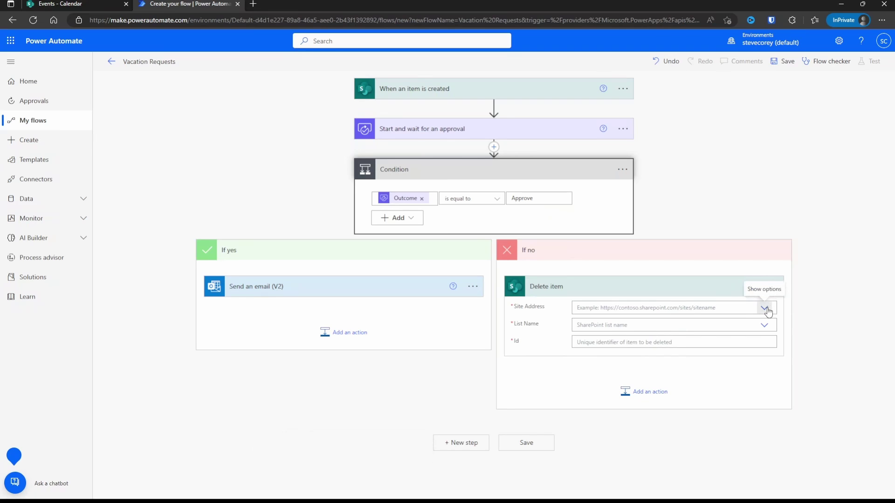
# Set the Delete item action's site address to the Demo Hub site and enter Events as a custom list name
pyautogui.click(767, 310)
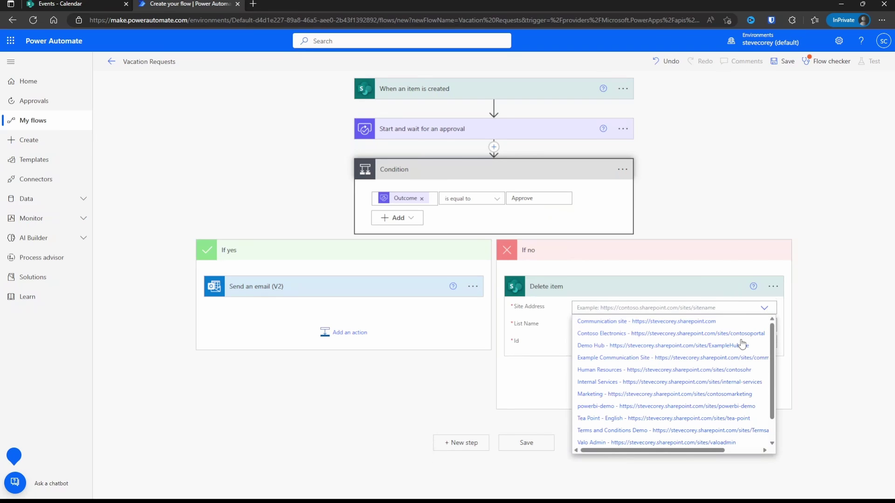
pyautogui.click(740, 345)
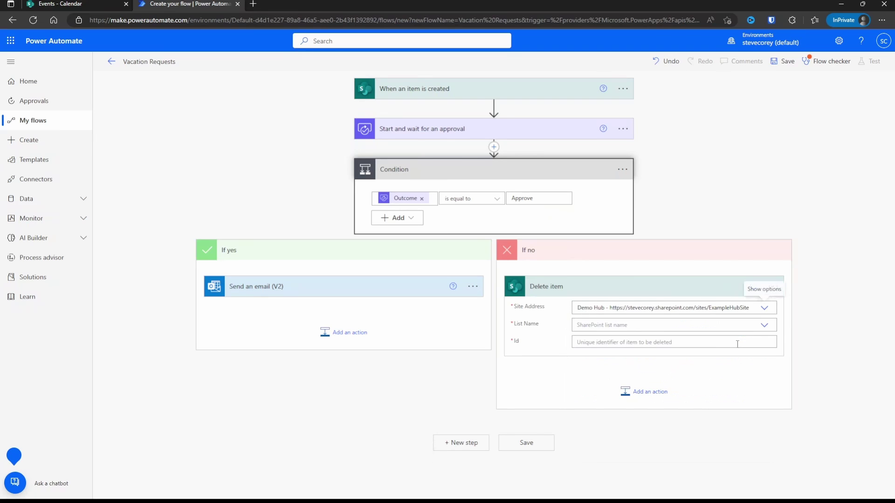
pyautogui.click(768, 327)
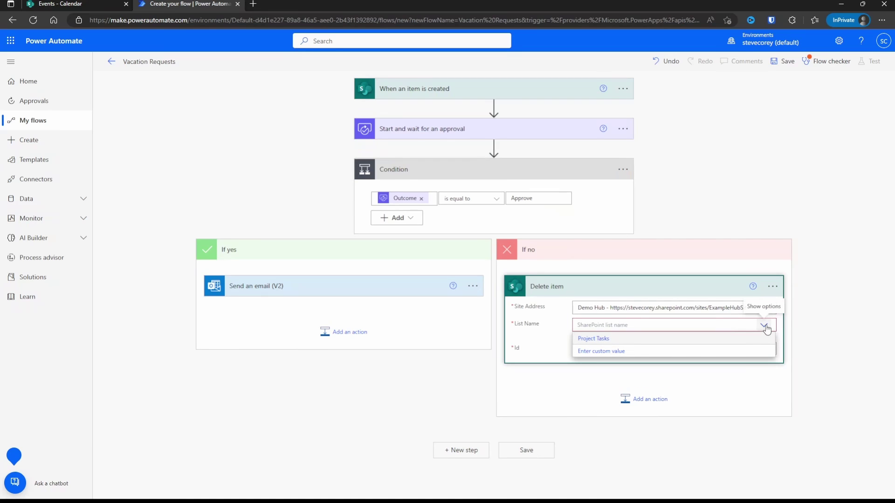
pyautogui.click(604, 353)
pyautogui.write('Events')
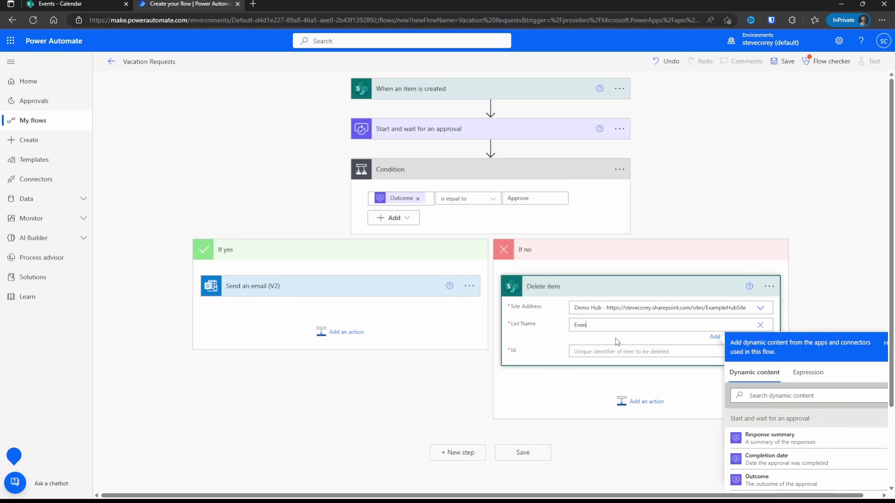
pyautogui.click(600, 340)
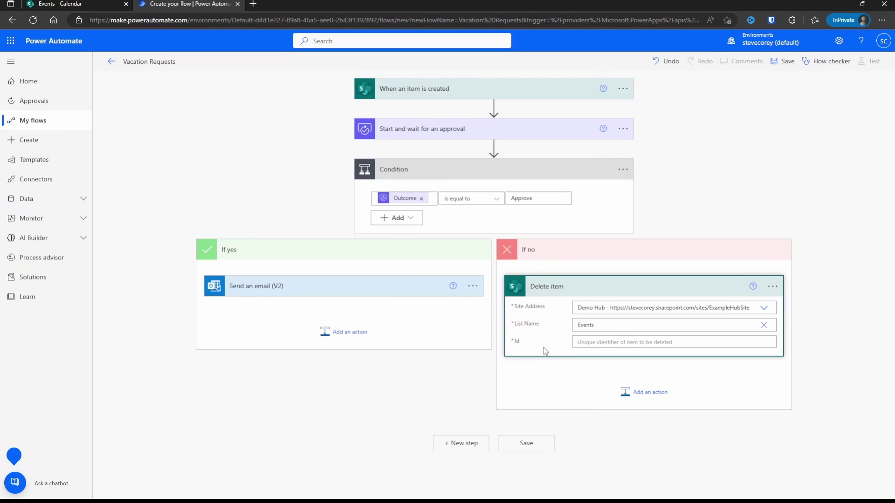
# Set the Delete item action's Id to the ID dynamic value from the When an item is created trigger
pyautogui.click(624, 341)
pyautogui.scroll(-2, 625, 364)
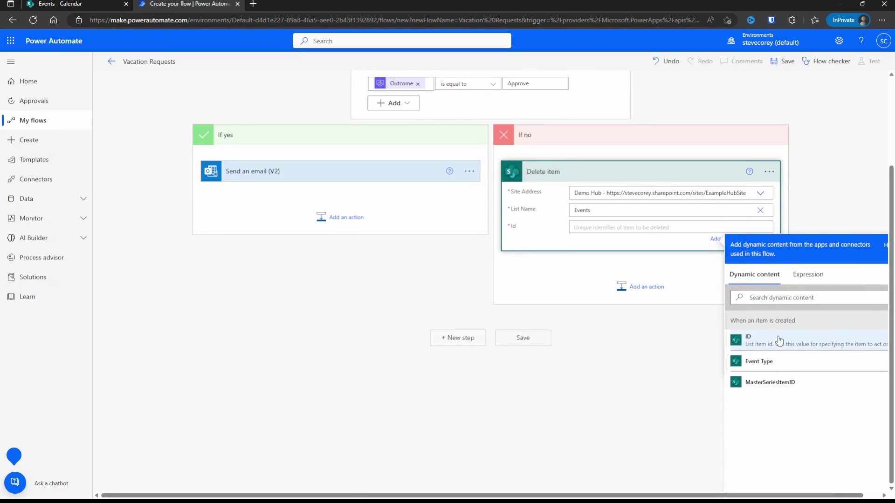
pyautogui.moveTo(733, 322); pyautogui.dragTo(795, 323)
pyautogui.click(809, 322)
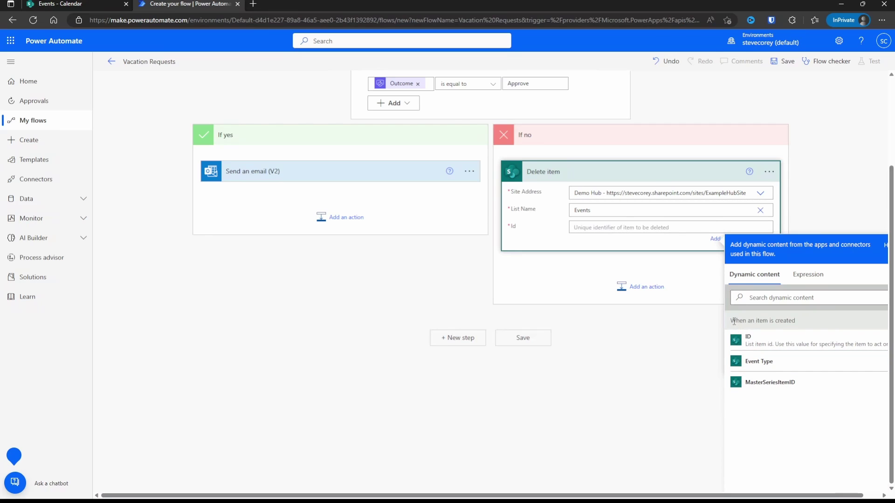
pyautogui.moveTo(735, 321); pyautogui.dragTo(783, 327)
pyautogui.click(757, 326)
pyautogui.scroll(3, 513, 88)
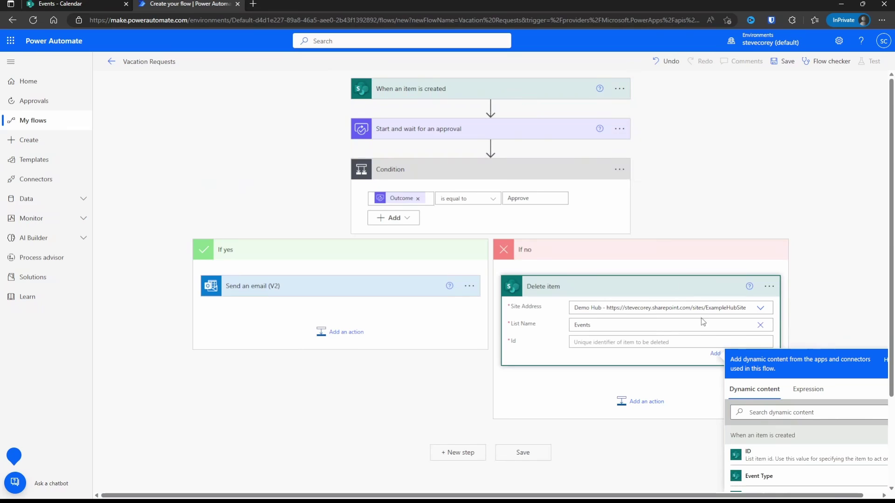
pyautogui.scroll(-3, 703, 322)
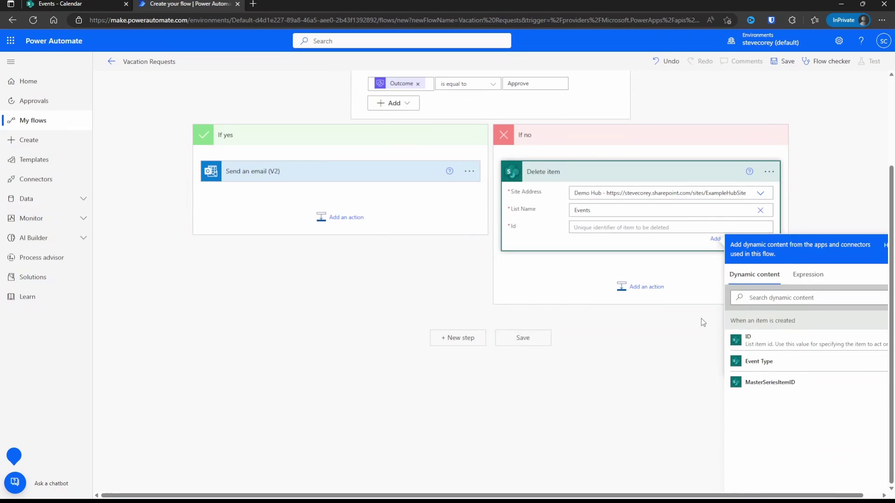
pyautogui.click(760, 343)
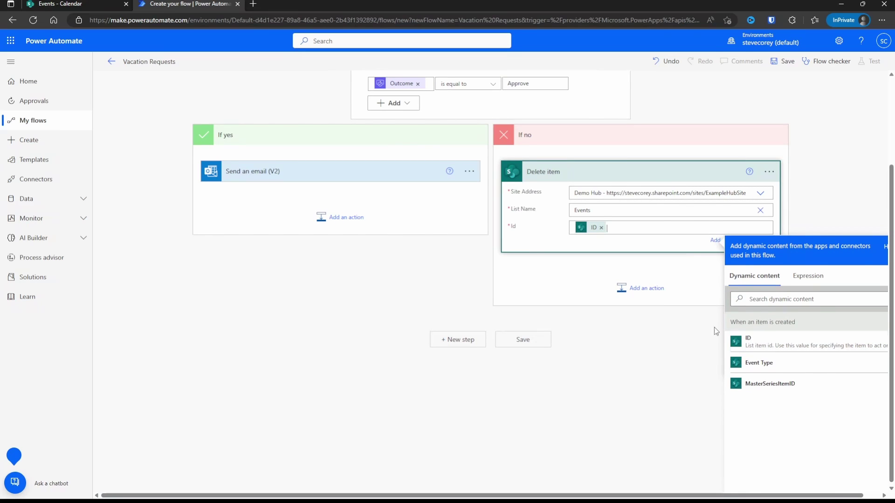
pyautogui.click(574, 273)
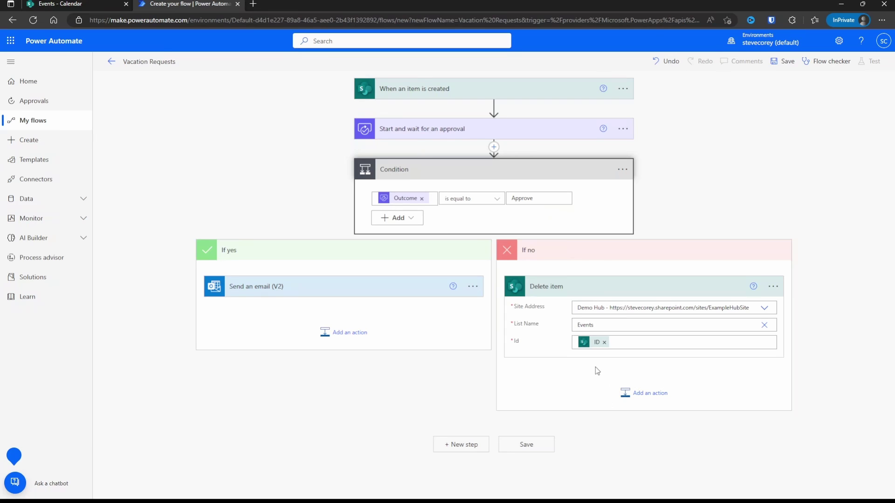
# Copy the Send an email (V2) action from the If yes branch and add the copy below Delete item in the If no branch
pyautogui.click(473, 287)
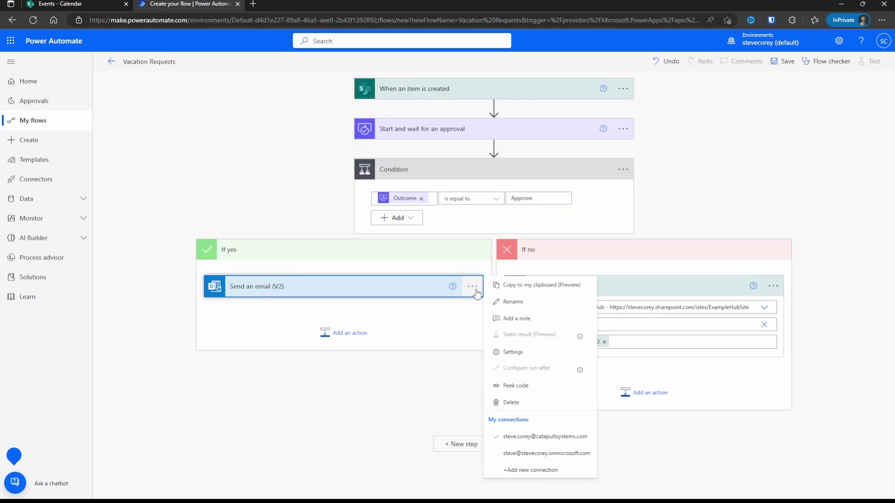
pyautogui.click(553, 285)
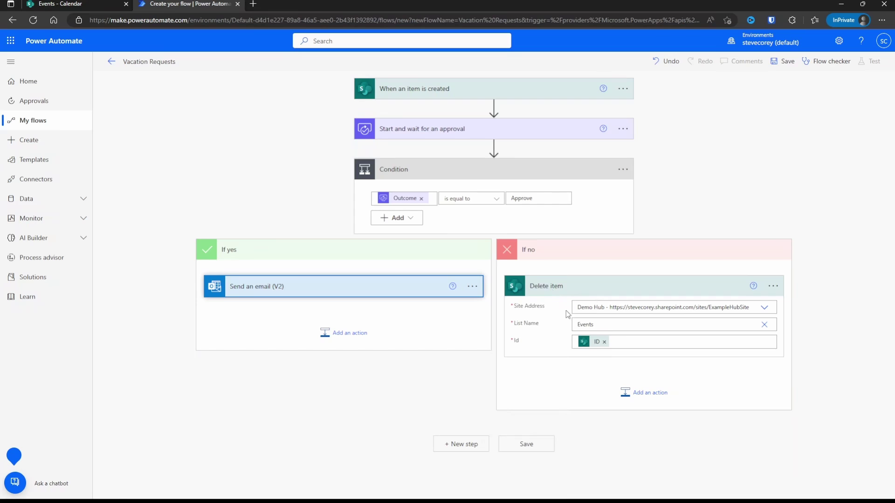
pyautogui.click(661, 399)
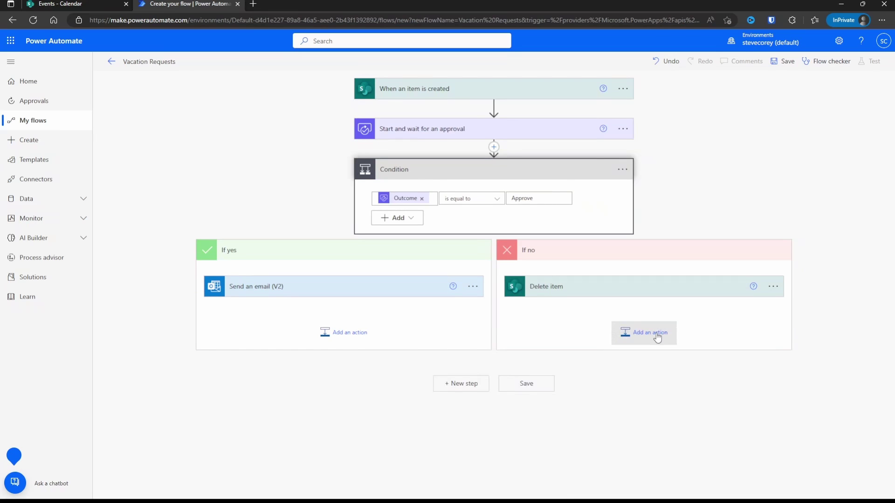
pyautogui.click(656, 335)
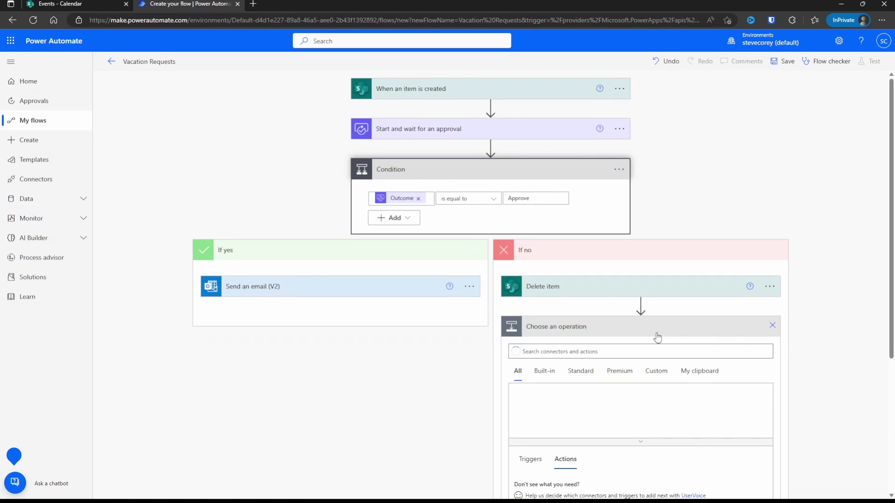
pyautogui.click(713, 375)
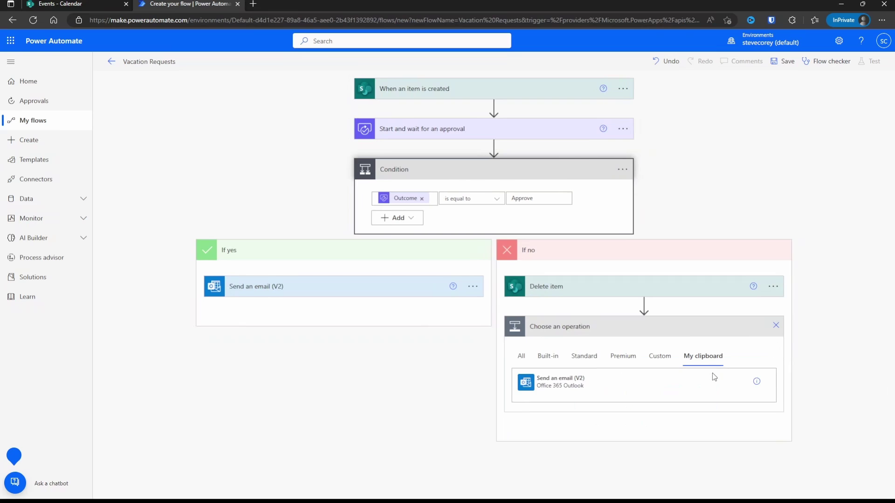
pyautogui.click(587, 386)
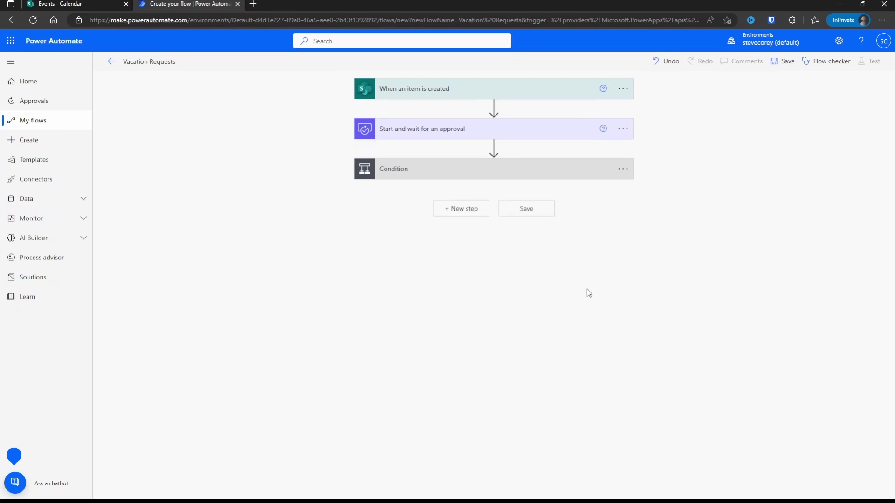
pyautogui.click(567, 172)
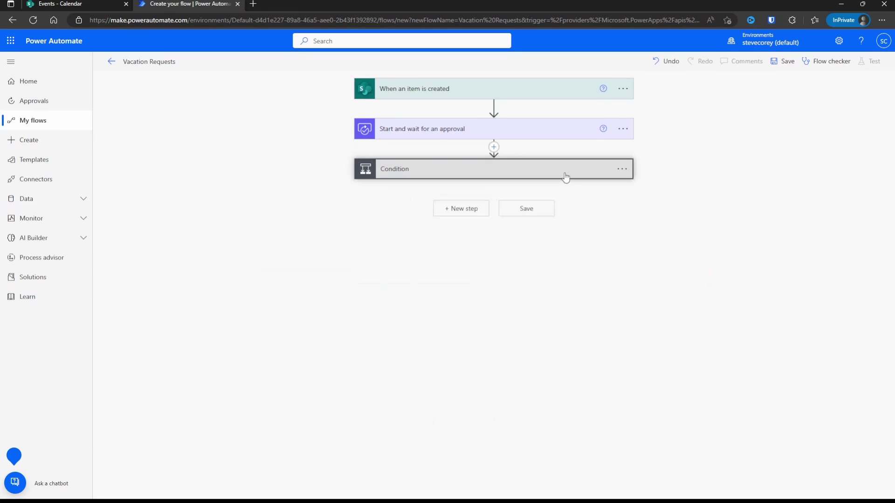
pyautogui.click(608, 332)
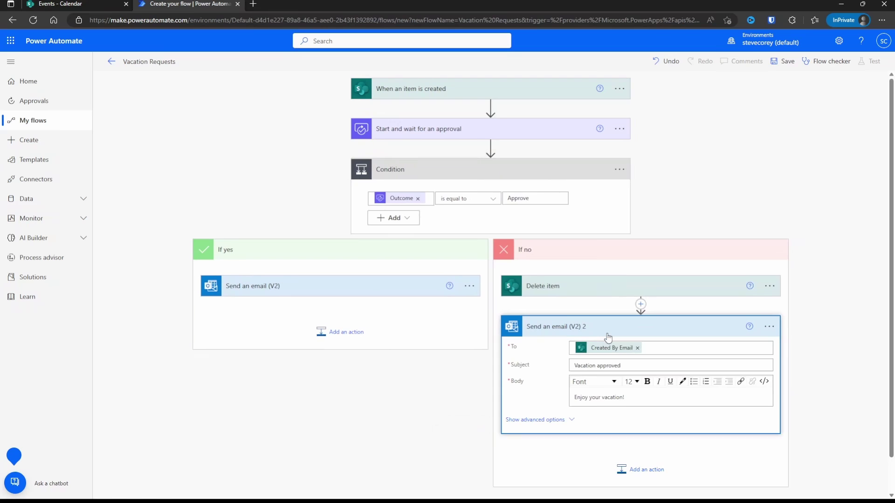
# Expand the email action in the If yes branch and rename it "Send an approved email"
pyautogui.click(385, 285)
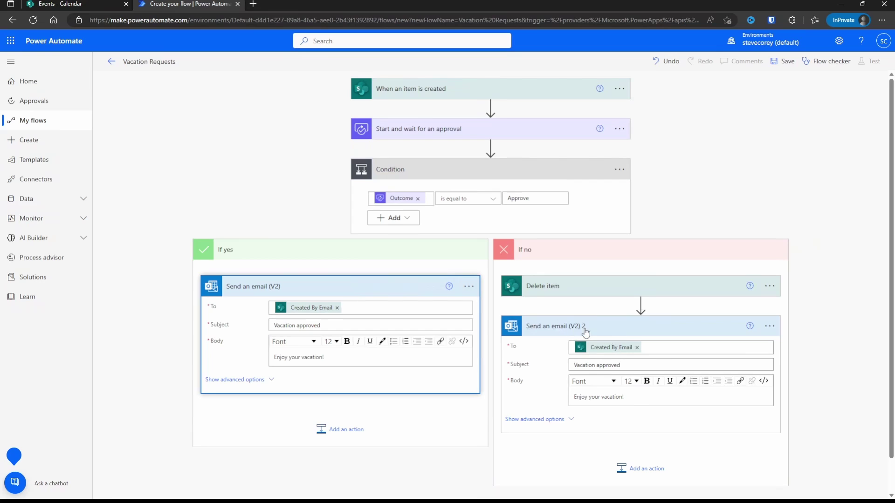
pyautogui.click(468, 289)
pyautogui.click(508, 303)
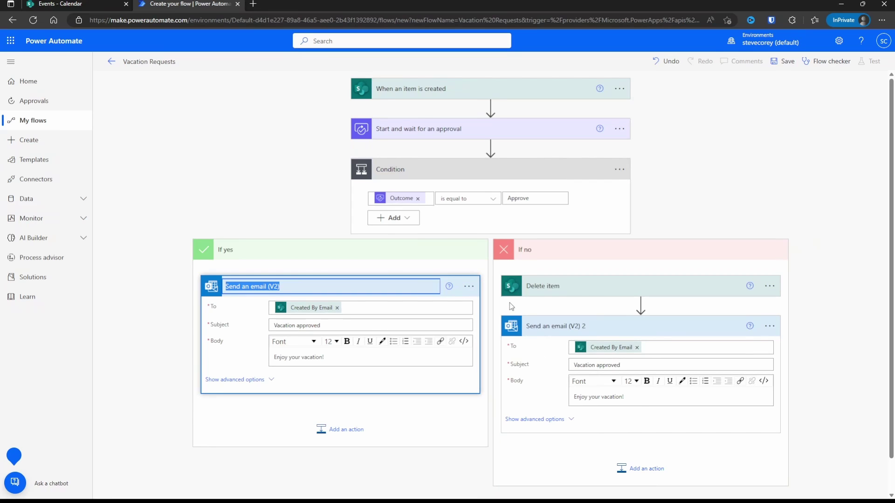
pyautogui.press('End')
pyautogui.press('BackSpace')
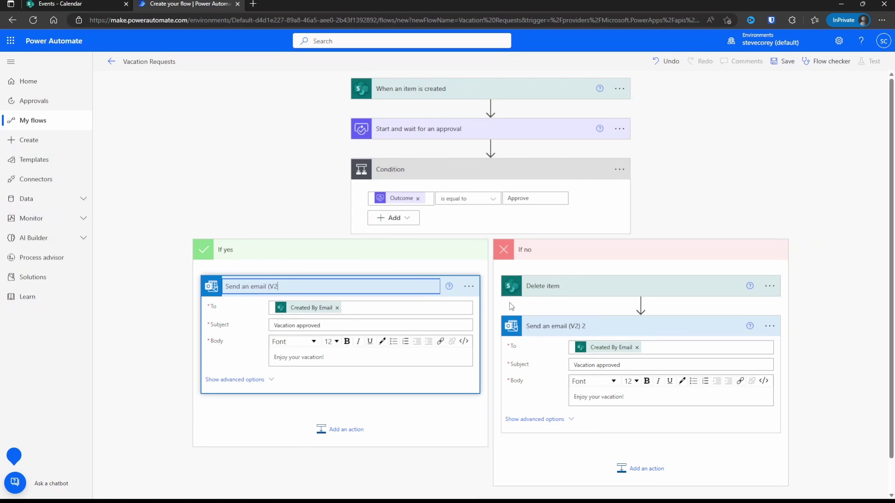
pyautogui.press('BackSpace')
pyautogui.press('BackSpace')
pyautogui.press('BackSpace')
pyautogui.press('BackSpace')
pyautogui.press('BackSpace')
pyautogui.press('BackSpace')
pyautogui.press('BackSpace')
pyautogui.press('BackSpace')
pyautogui.press('BackSpace')
pyautogui.write('approved email')
pyautogui.click(493, 301)
# Rename the copied email action in the If no branch "Send a denied email"
pyautogui.click(769, 326)
pyautogui.click(699, 368)
pyautogui.press('End')
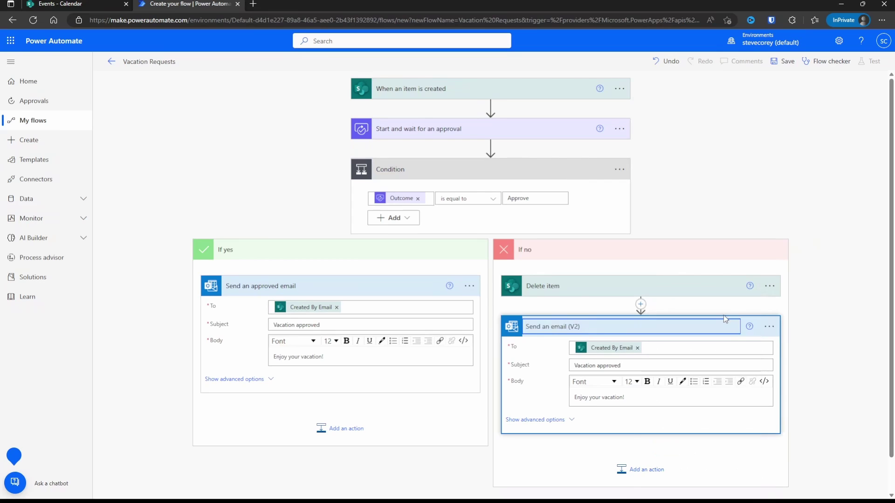
pyautogui.press('BackSpace')
pyautogui.press('BackSpace')
pyautogui.press('BackSpace')
pyautogui.press('BackSpace')
pyautogui.press('BackSpace')
pyautogui.press('BackSpace')
pyautogui.press('BackSpace')
pyautogui.hotkey('ctrl', 'Left')
pyautogui.press('BackSpace')
pyautogui.press('BackSpace')
pyautogui.write('denied')
pyautogui.press('Return')
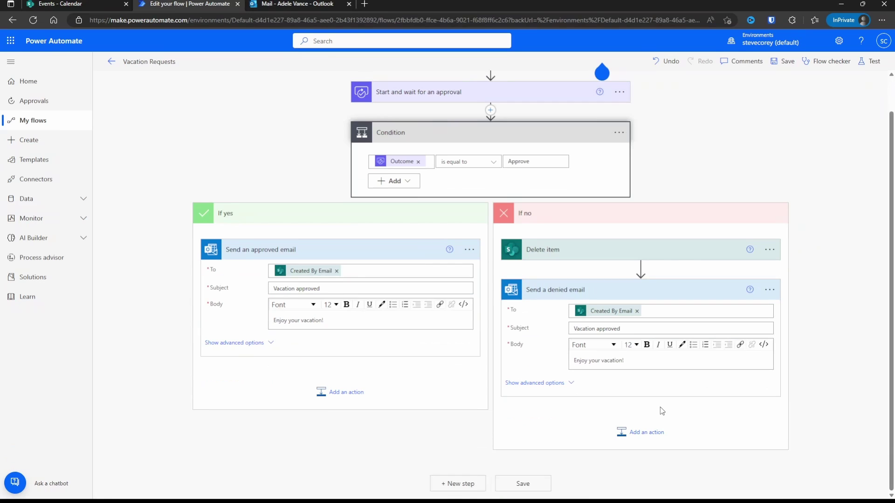
# Set the denied email's subject to "Vacation denied" and its body to "Please revise your request and resubmit"
pyautogui.doubleClick(608, 328)
pyautogui.write('denied')
pyautogui.tripleClick(599, 370)
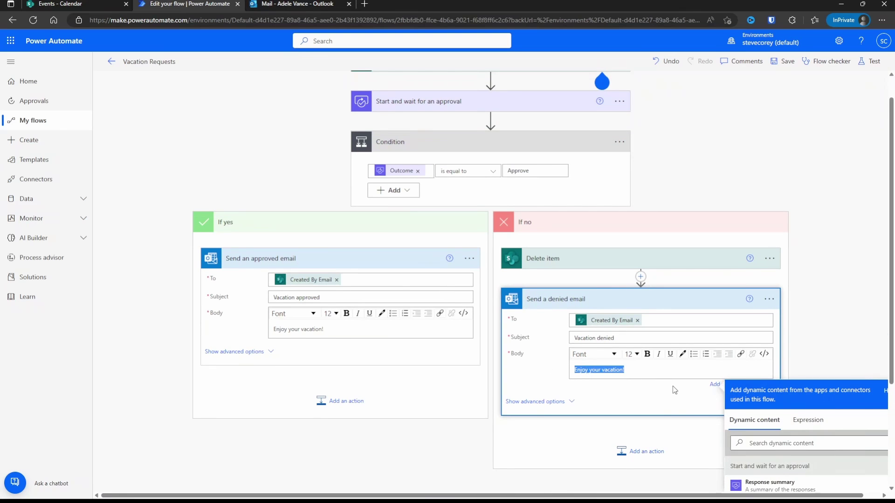
pyautogui.write('Please revise youre')
pyautogui.press('BackSpace')
pyautogui.press('BackSpace')
pyautogui.write('request and resubmit')
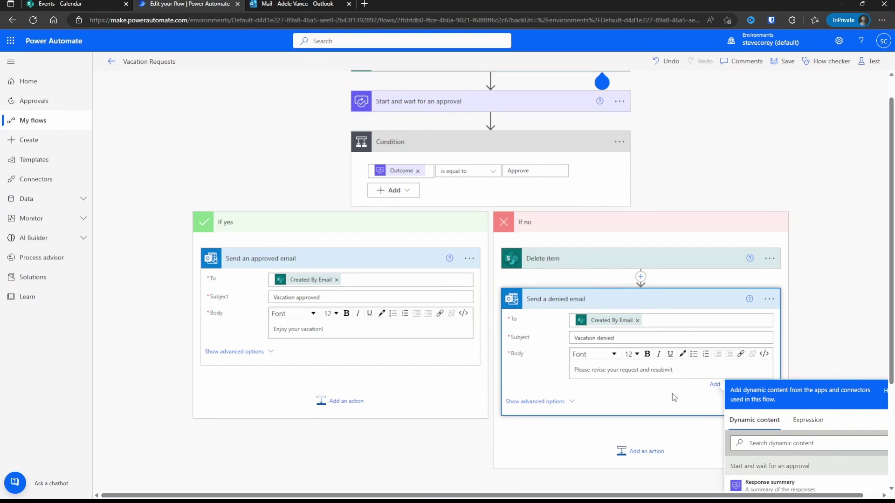
pyautogui.scroll(-3, 673, 397)
pyautogui.scroll(-5, 752, 395)
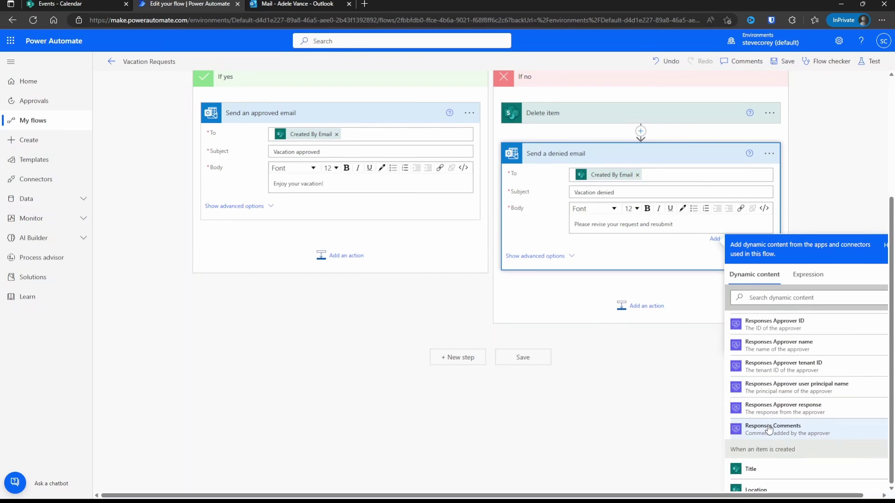
pyautogui.click(678, 256)
pyautogui.scroll(3, 681, 273)
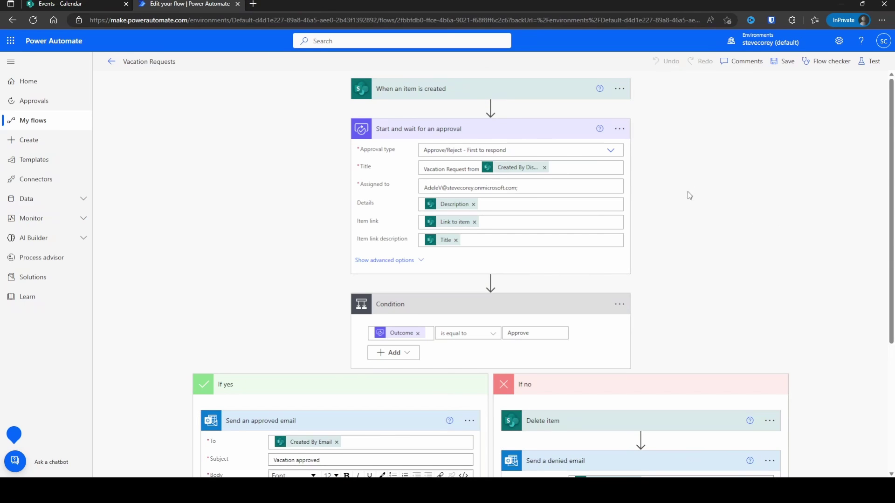
# Show the approval action's advanced options and set its Requestor to the Created By Email dynamic value
pyautogui.click(387, 260)
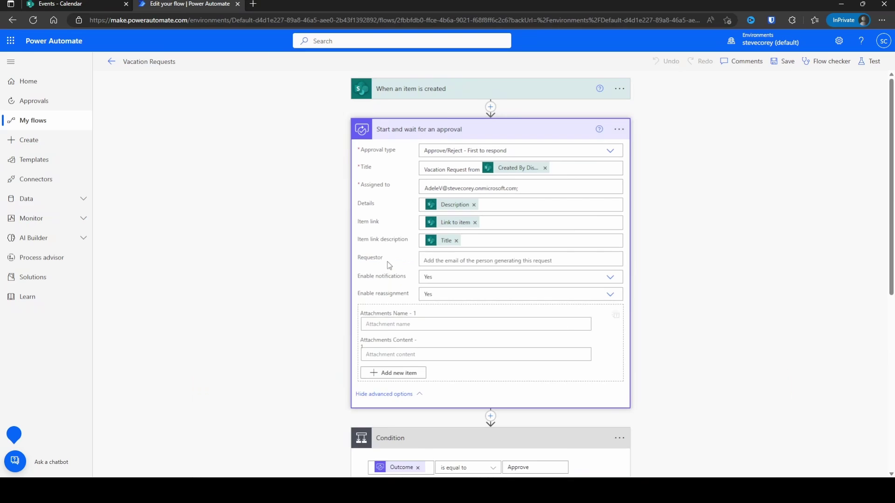
pyautogui.click(447, 260)
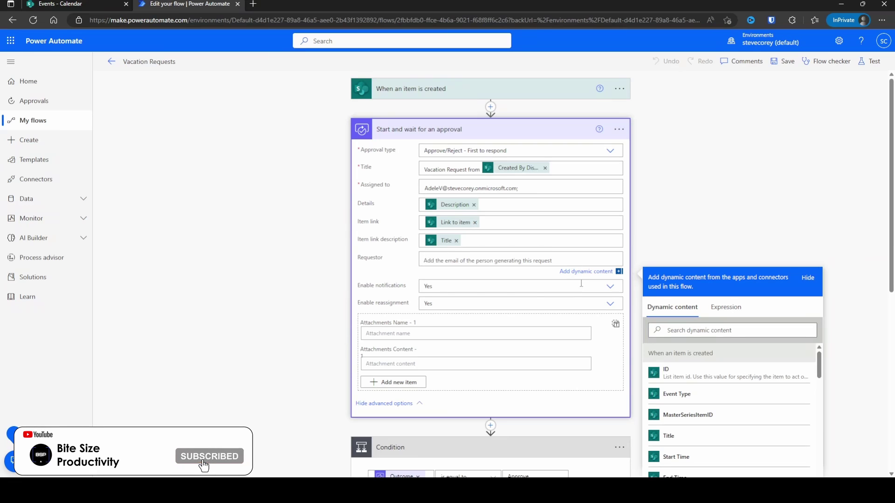
pyautogui.click(739, 330)
pyautogui.write('create')
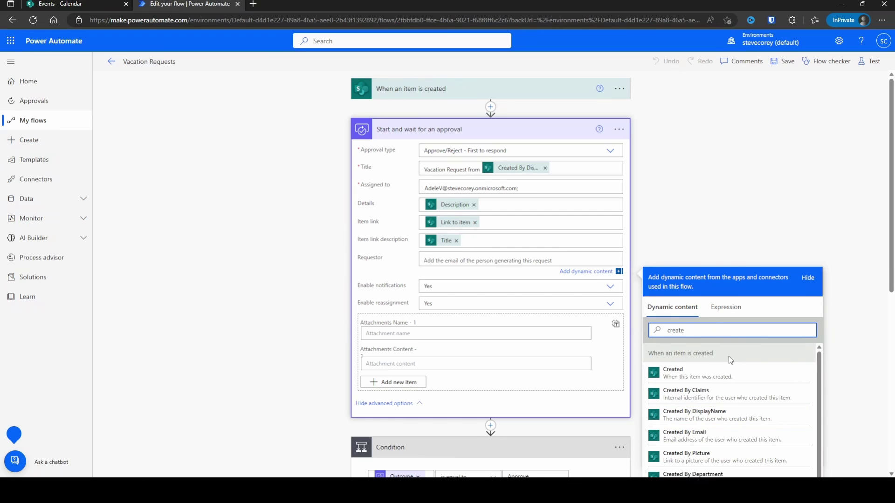
pyautogui.click(717, 436)
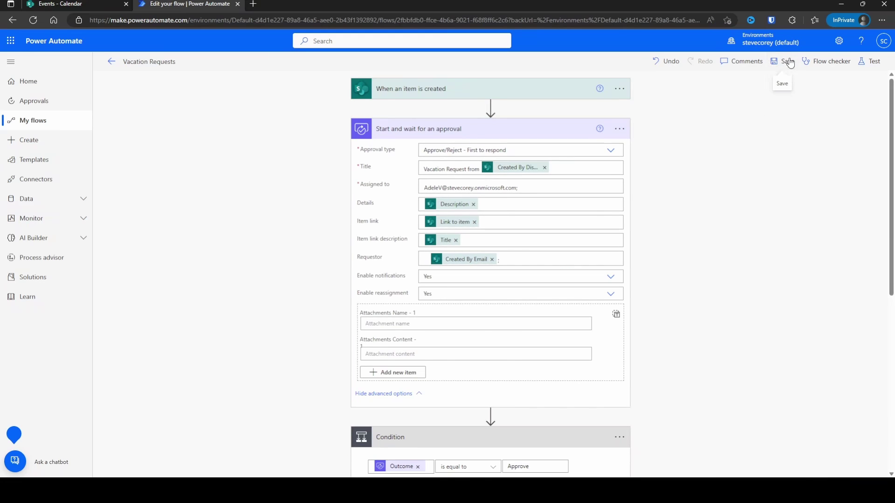
# Save the Vacation Requests flow and return to its details page
pyautogui.click(787, 62)
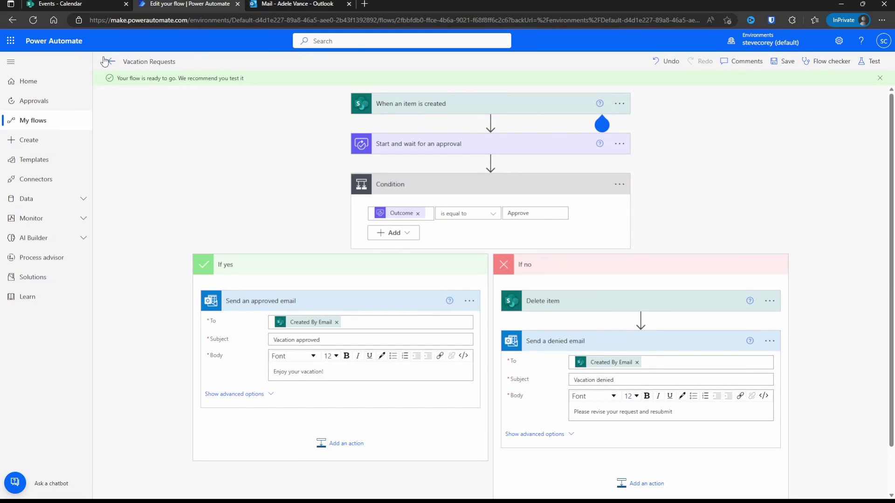
pyautogui.click(106, 62)
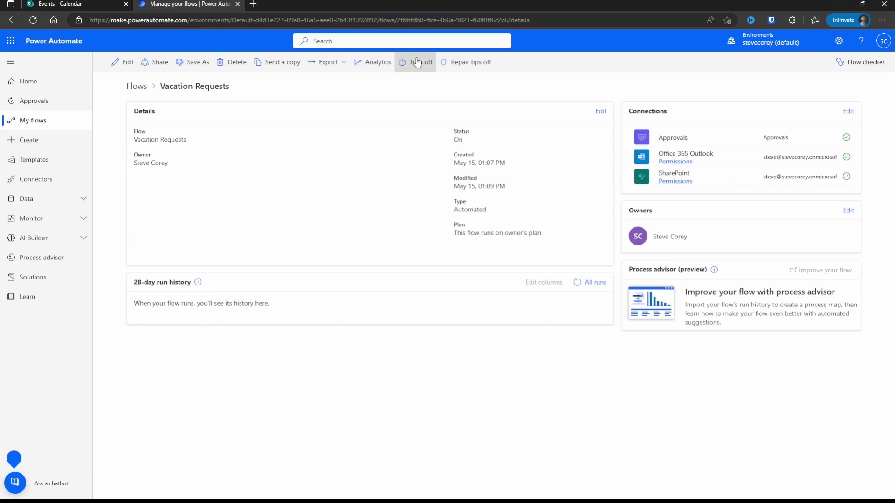
pyautogui.click(427, 71)
pyautogui.click(427, 71)
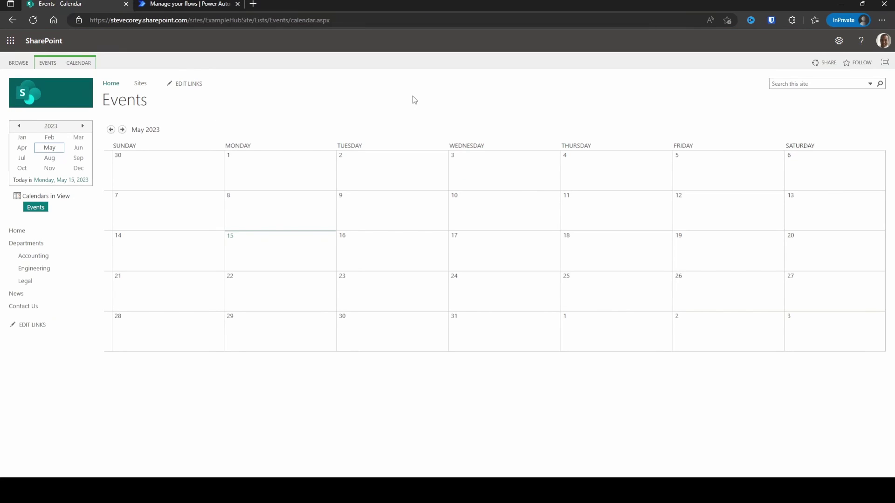
# In the SharePoint Events calendar, create an all-day May 24, 2023 event titled with the employee's name and "- PTO", category Vacation
pyautogui.click(468, 283)
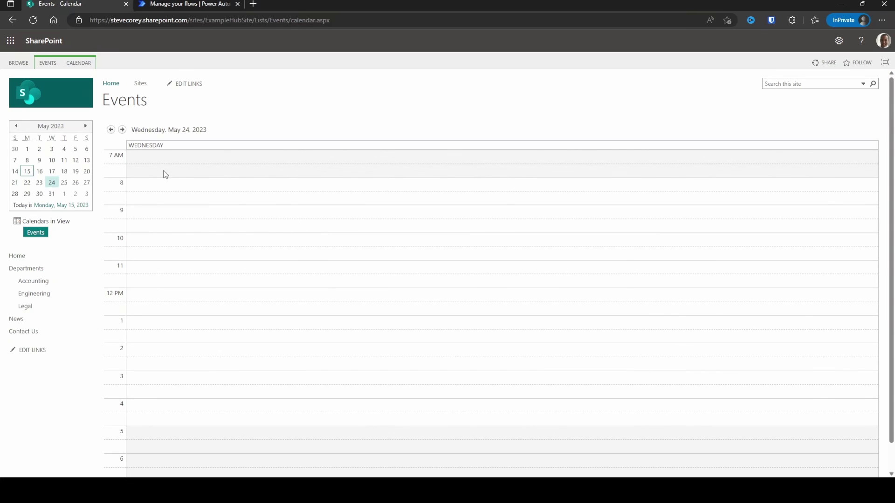
pyautogui.doubleClick(158, 184)
pyautogui.write('Grady - PTO')
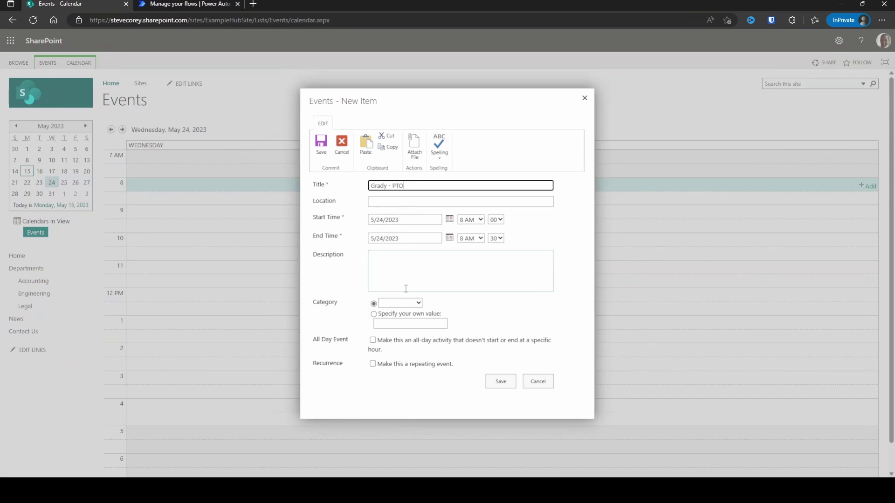
pyautogui.click(373, 340)
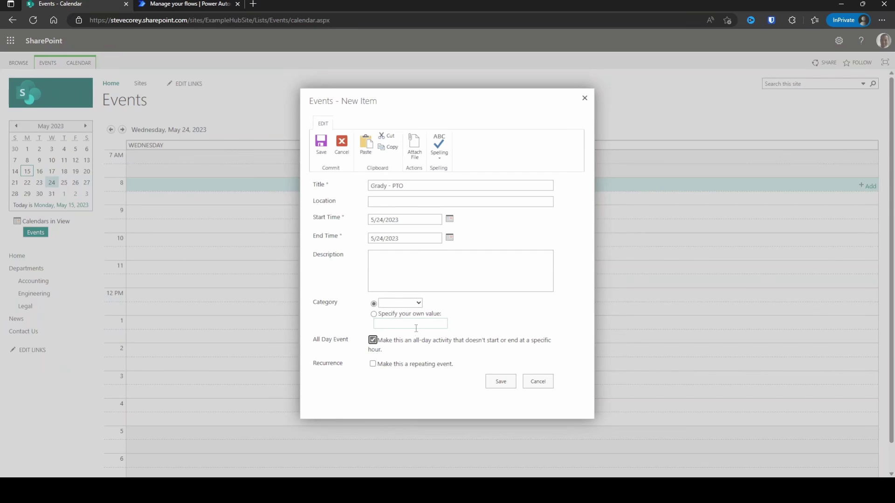
pyautogui.click(416, 324)
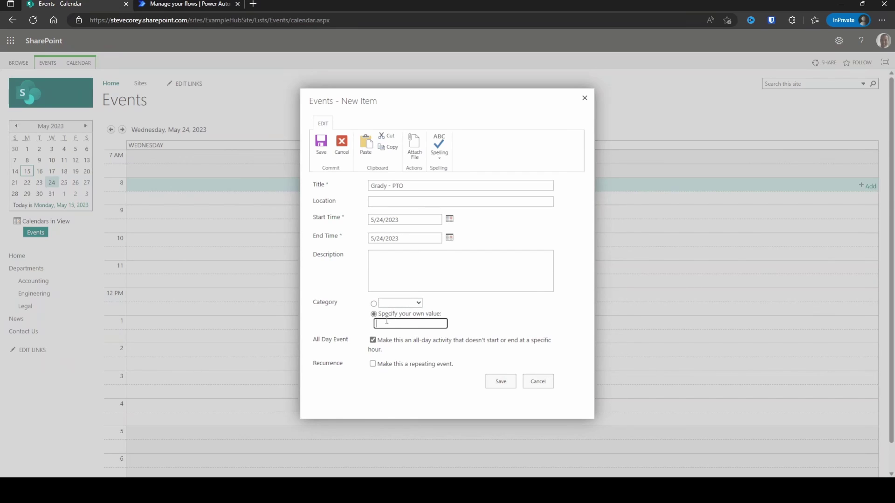
pyautogui.write('Vacation')
pyautogui.click(504, 384)
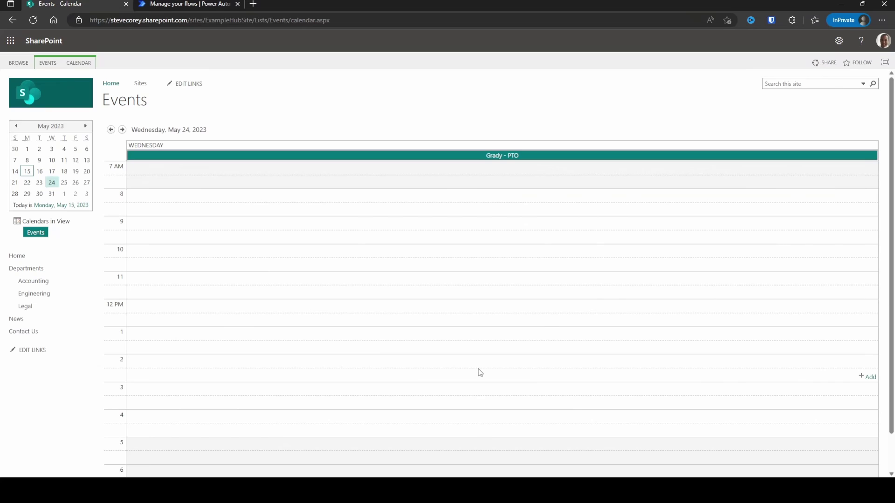
# Switch to Power Automate and open the latest Vacation Requests run to inspect its progress at the approval action
pyautogui.hotkey('ctrl', 'Tab')
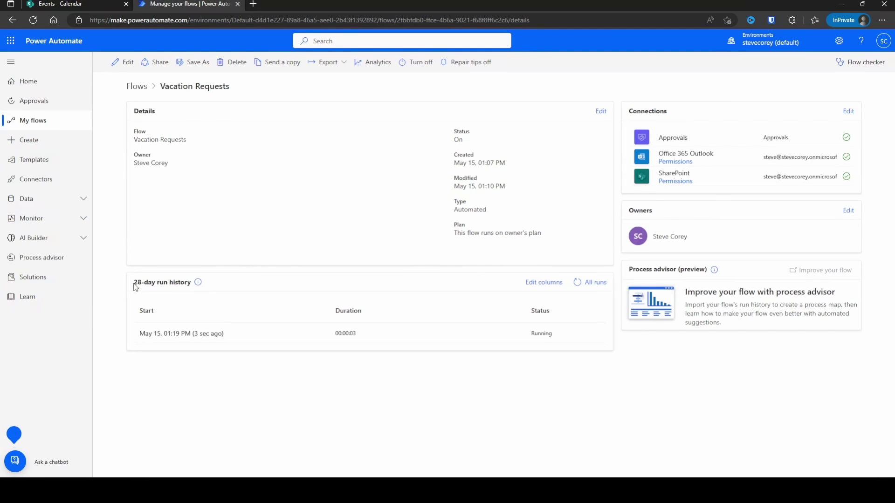
pyautogui.moveTo(137, 285); pyautogui.dragTo(185, 289)
pyautogui.click(262, 292)
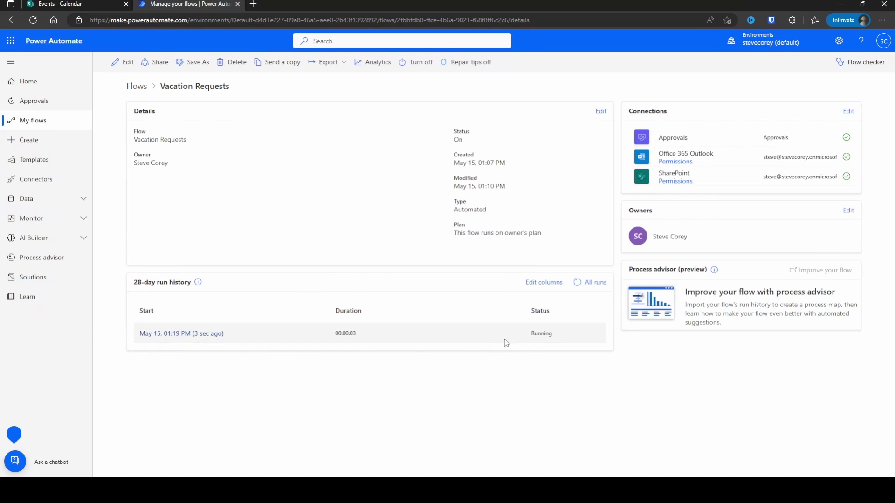
pyautogui.click(201, 334)
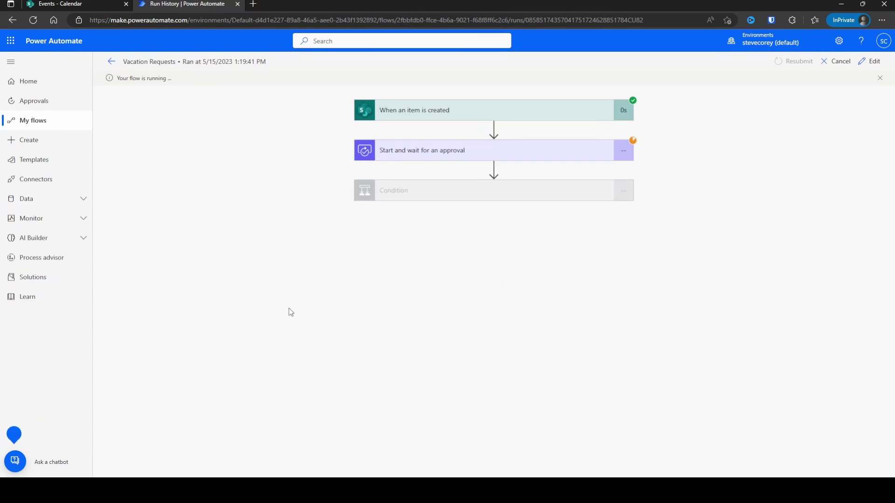
pyautogui.click(536, 153)
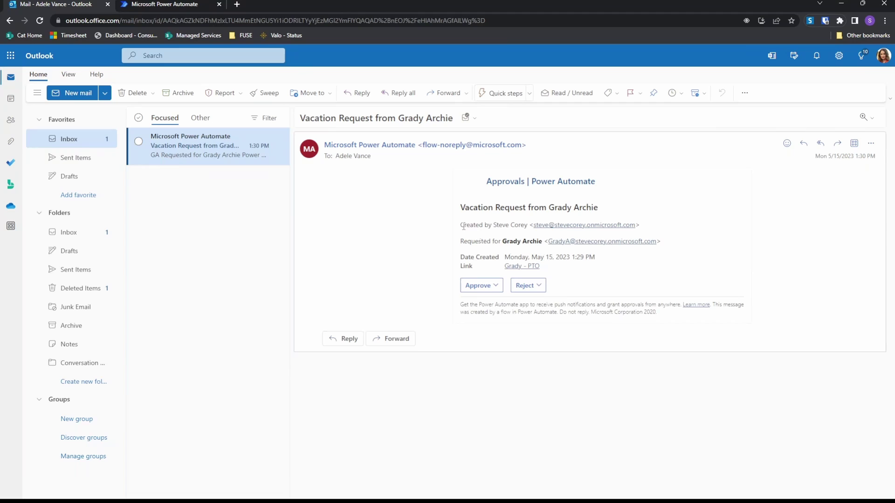
# In the approver's Outlook request email, review the Created by and Requested for lines and view the linked PTO event
pyautogui.moveTo(463, 226); pyautogui.dragTo(658, 228)
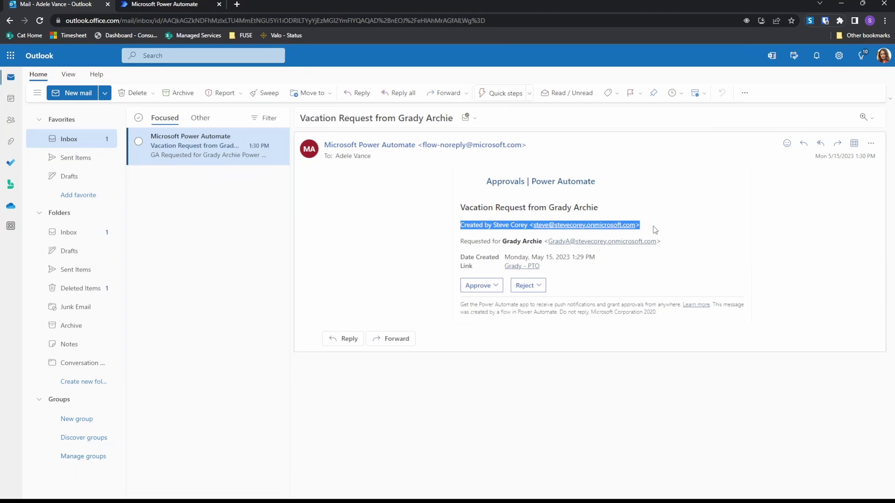
pyautogui.click(653, 225)
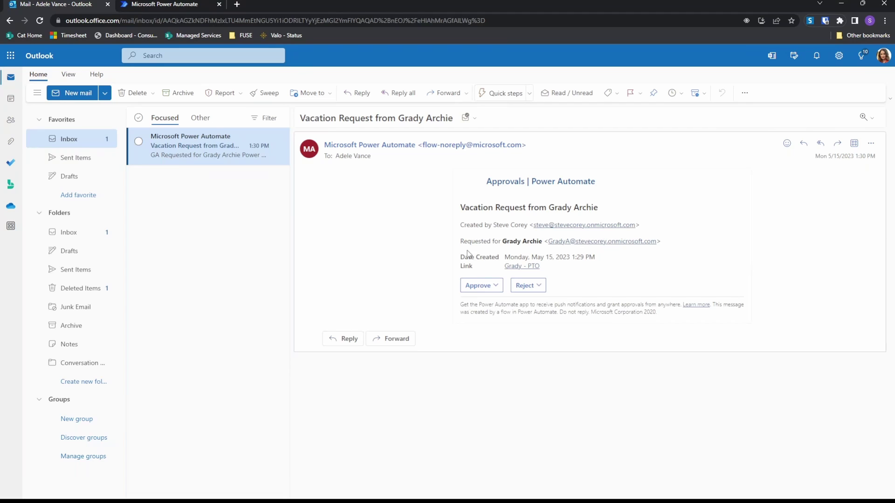
pyautogui.moveTo(460, 241); pyautogui.dragTo(651, 252)
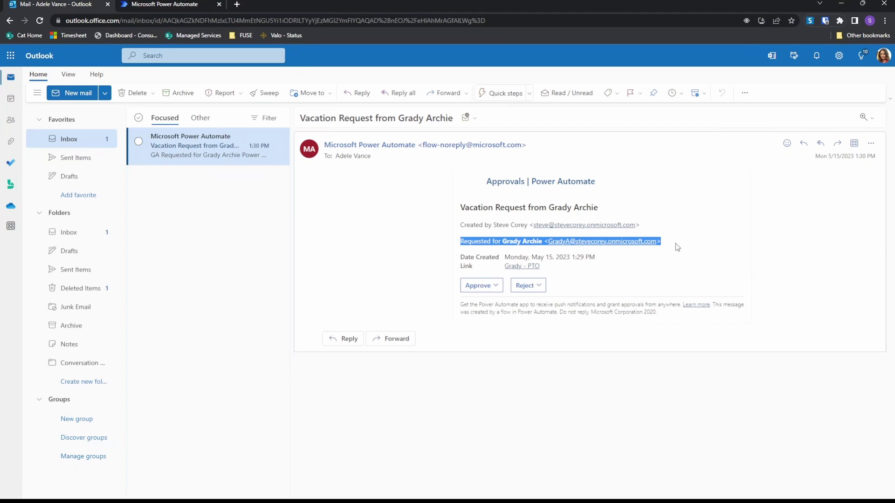
pyautogui.click(452, 230)
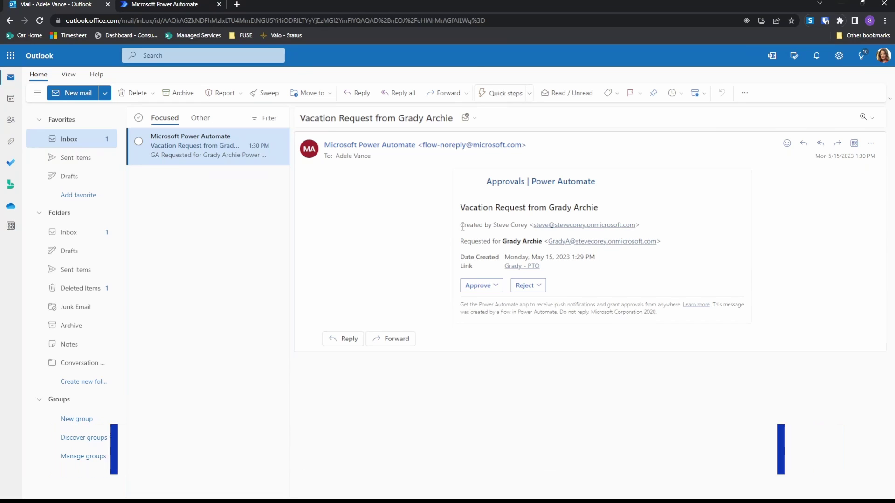
pyautogui.moveTo(459, 226); pyautogui.dragTo(659, 227)
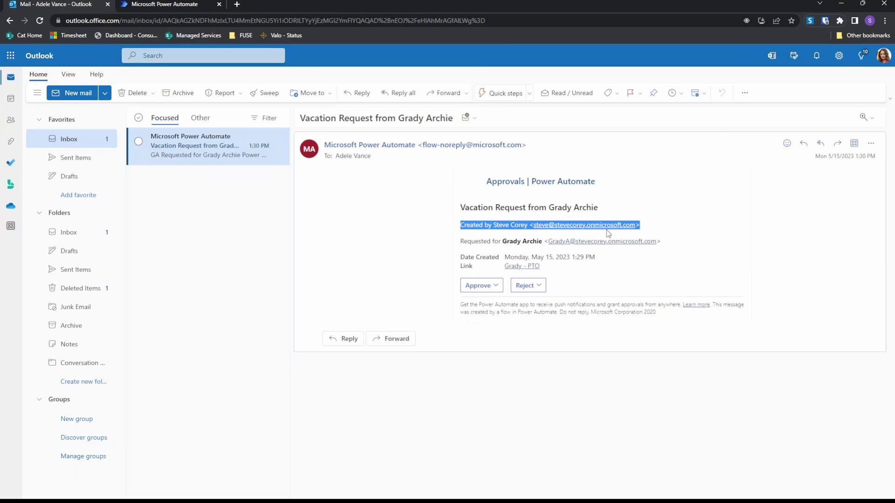
pyautogui.click(425, 247)
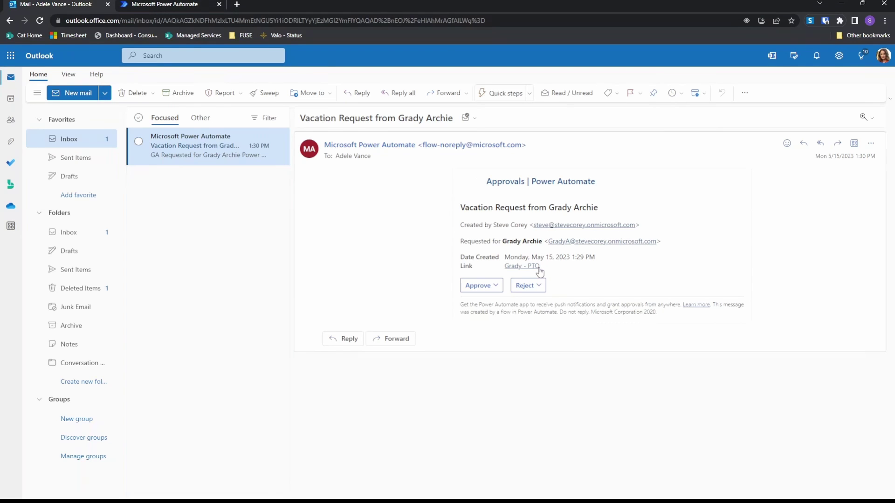
pyautogui.click(538, 272)
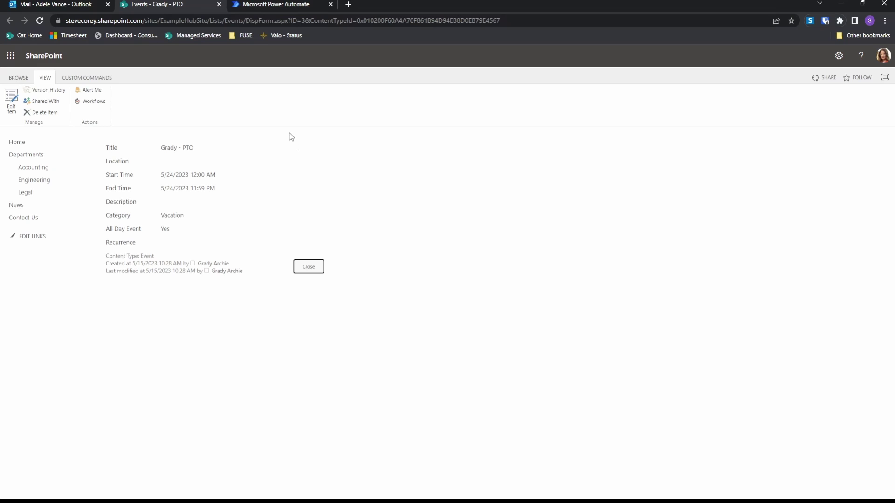
pyautogui.click(219, 4)
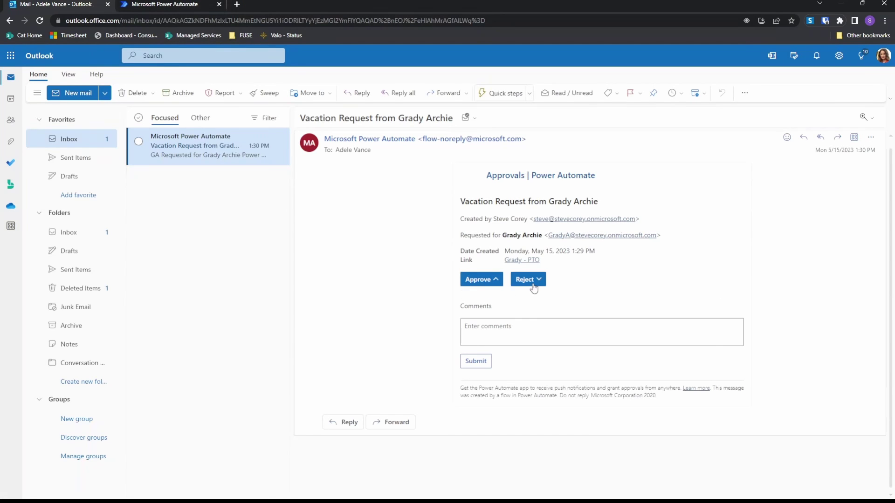
# Reject the vacation request from the approval email with the comment "No description provided" and submit the response
pyautogui.click(519, 332)
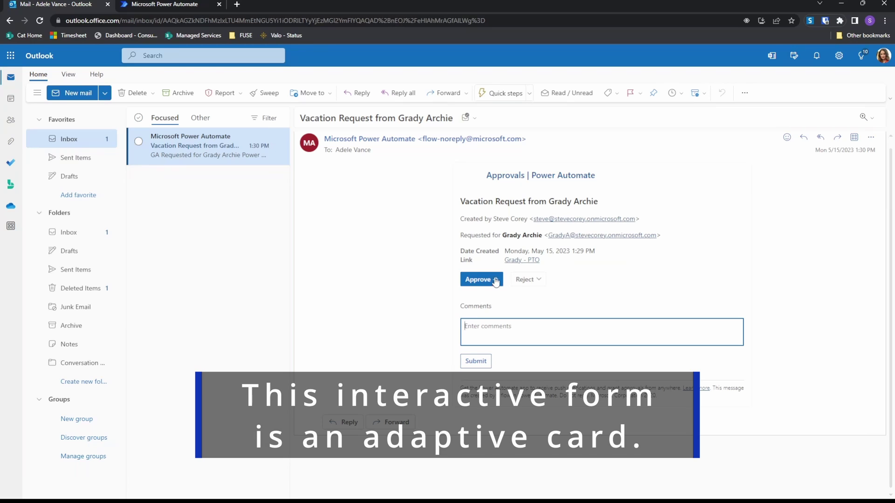
pyautogui.click(533, 280)
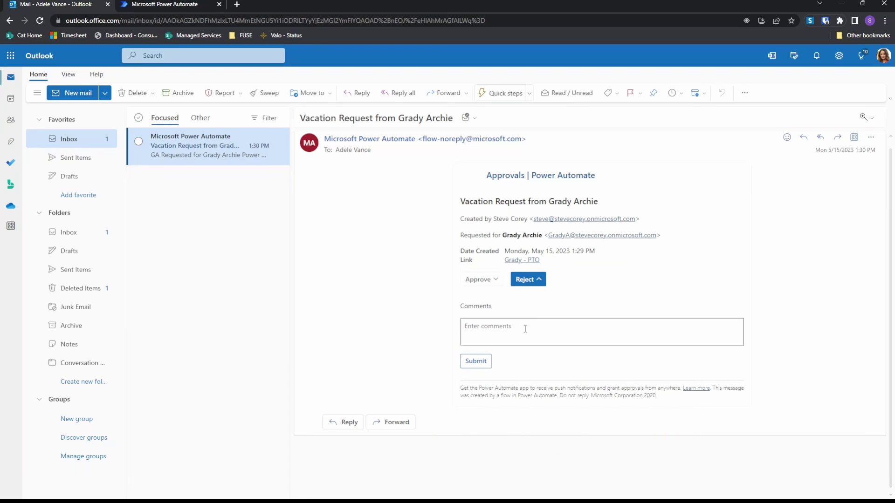
pyautogui.click(554, 329)
pyautogui.write('No d')
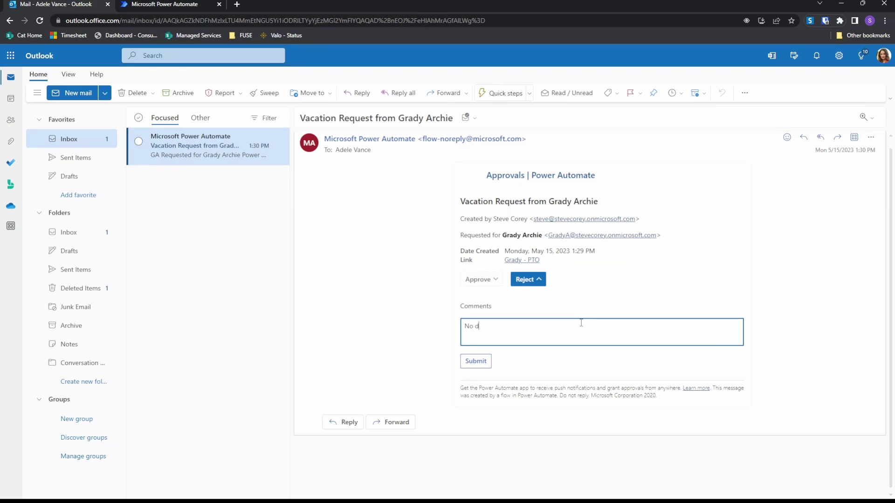
pyautogui.write('escription provided')
pyautogui.click(472, 363)
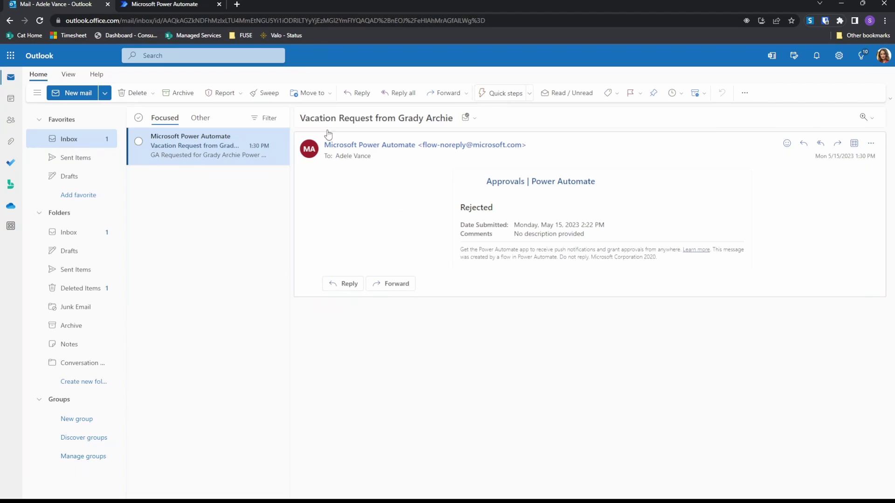
# Check the approver's received approvals in Power Automate, the requester's denial email and the Vacation Requests run's executed branch
pyautogui.click(174, 5)
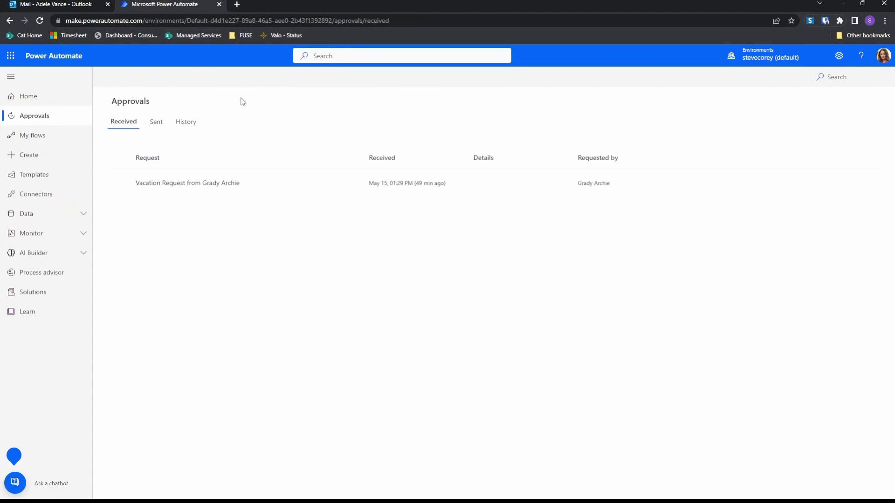
pyautogui.moveTo(279, 178)
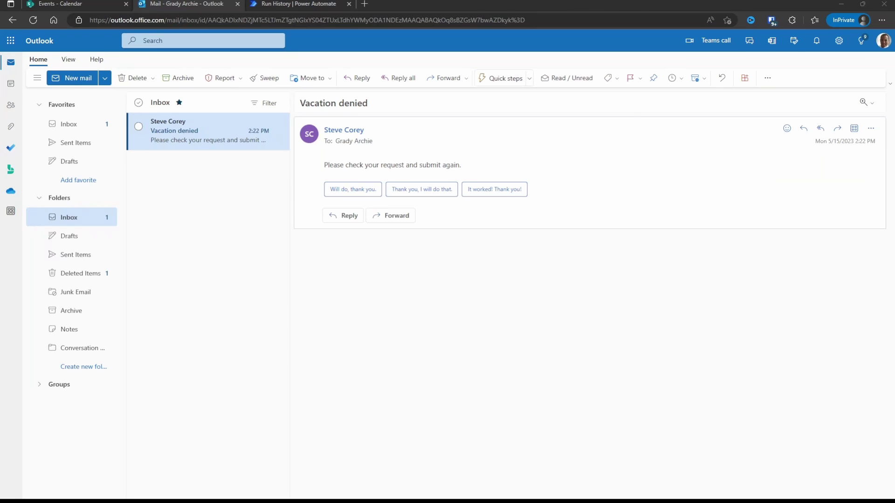
pyautogui.click(316, 4)
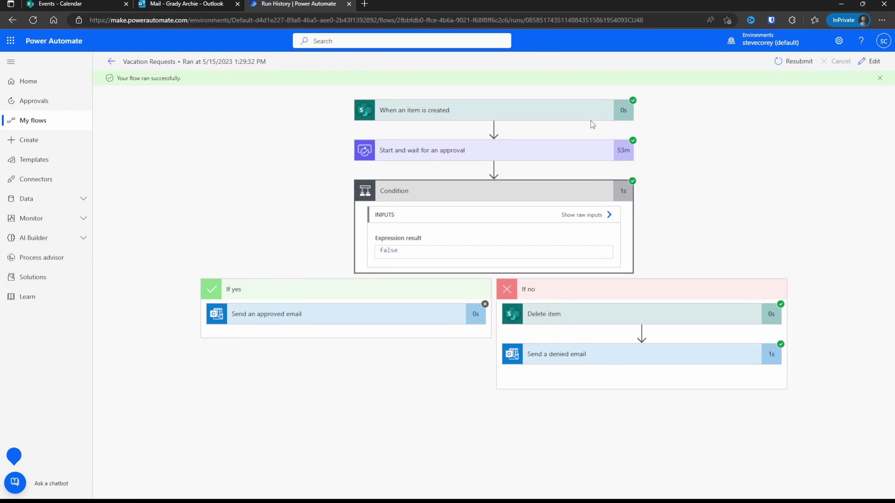